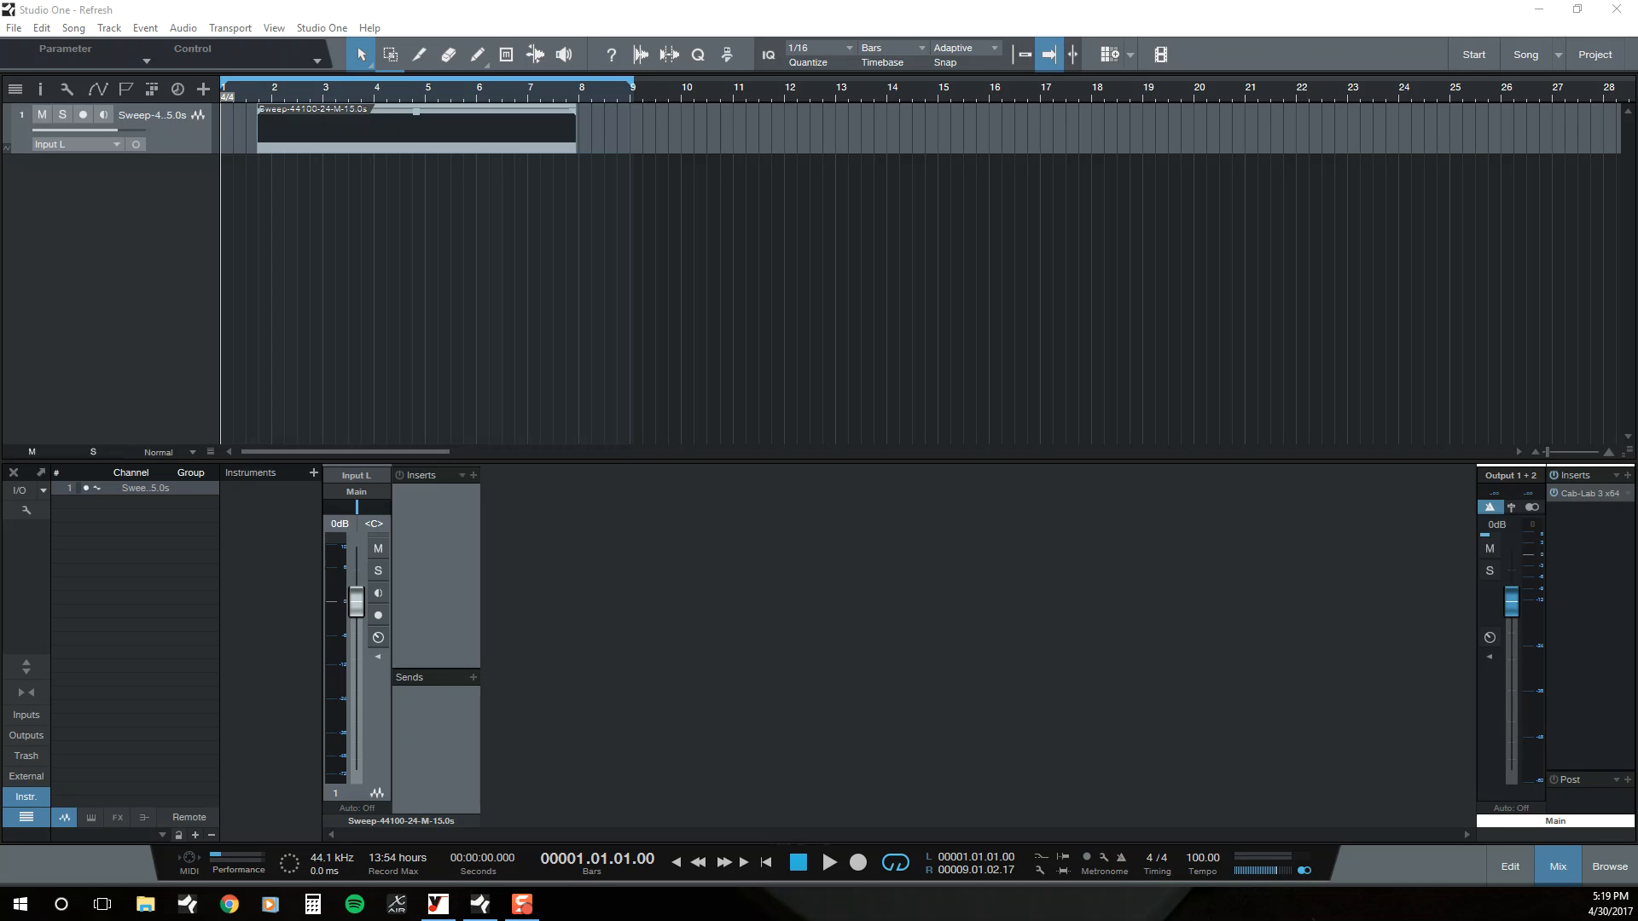
click(440, 905)
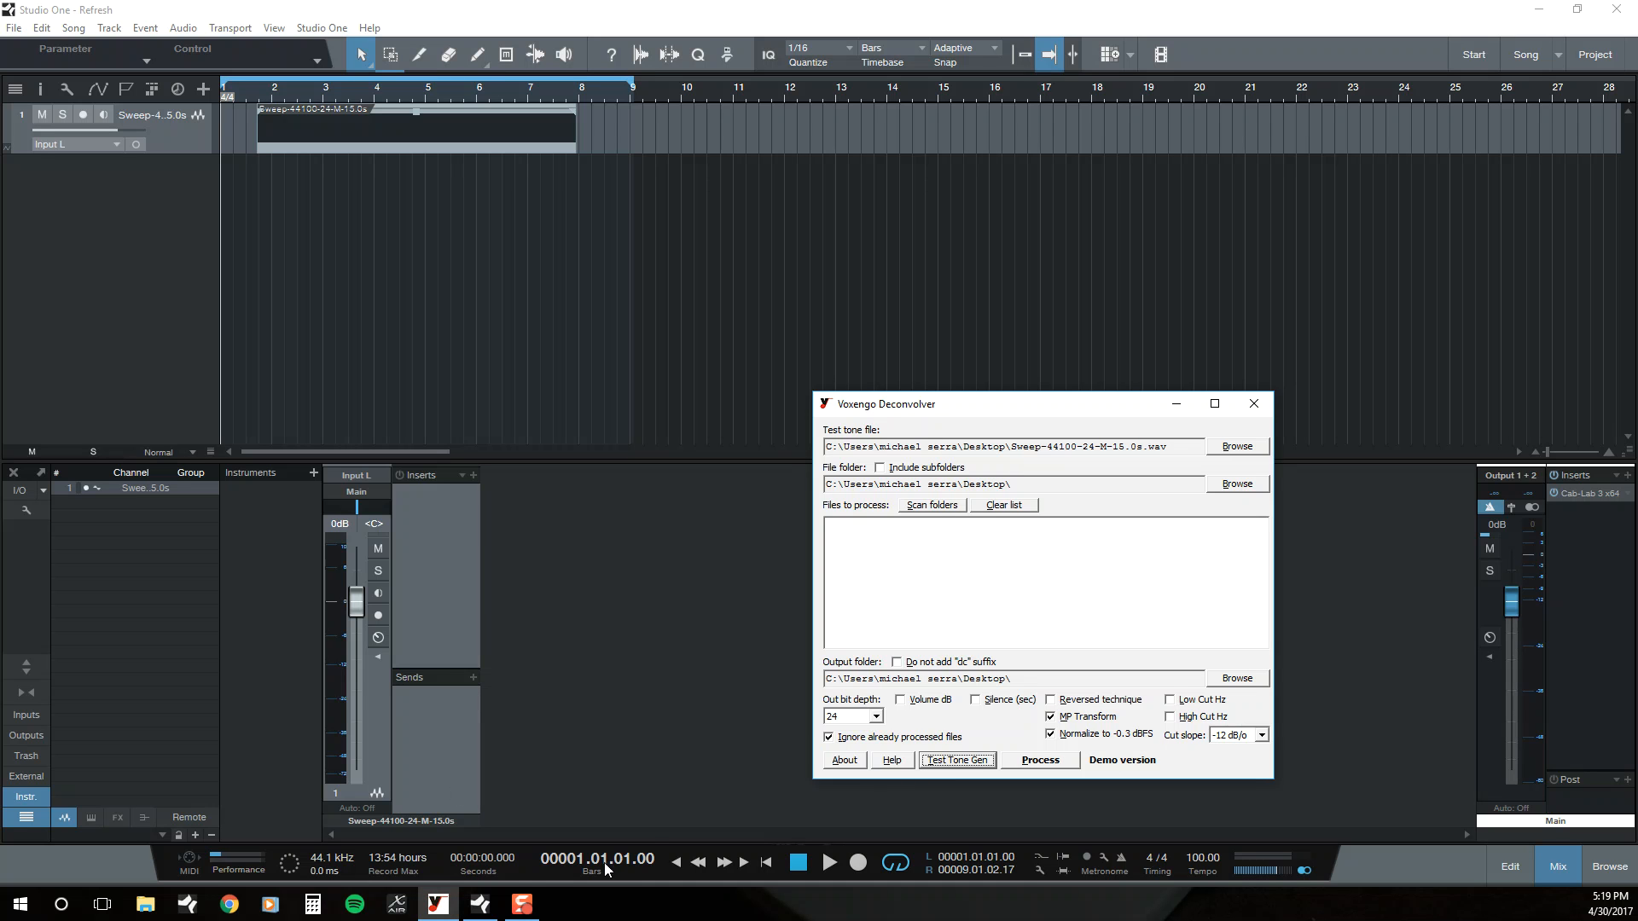
mouse_move(521, 909)
click(489, 34)
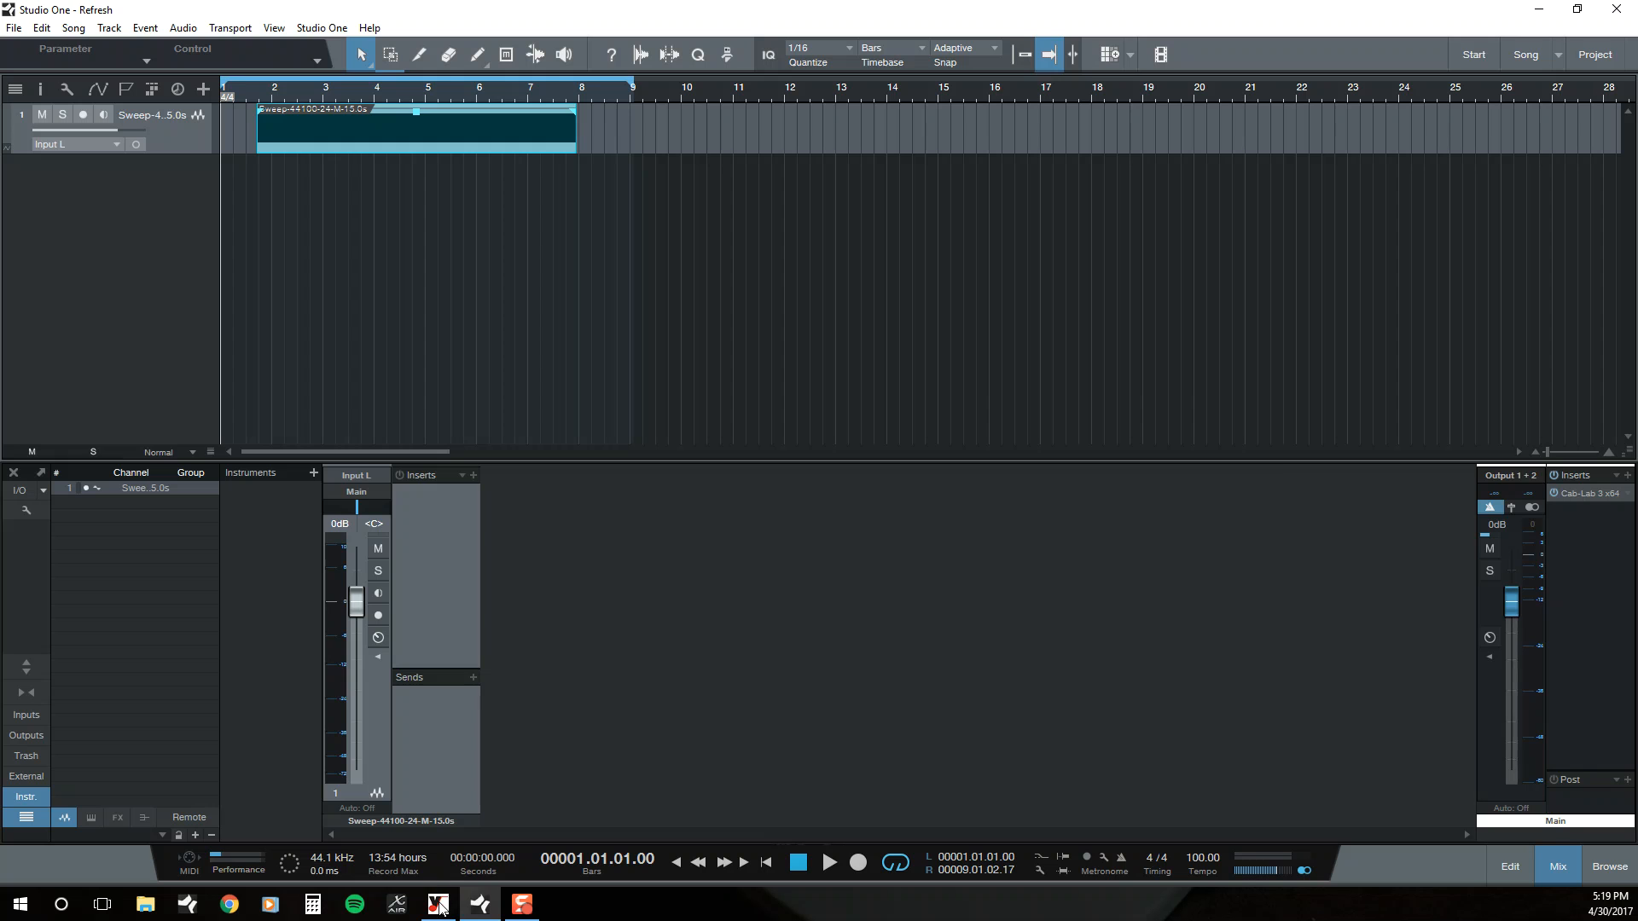
Step: Review the Test Tone Generator settings in Voxengo Deconvolver and look through the desktop save location, leaving without generating a file
click(437, 904)
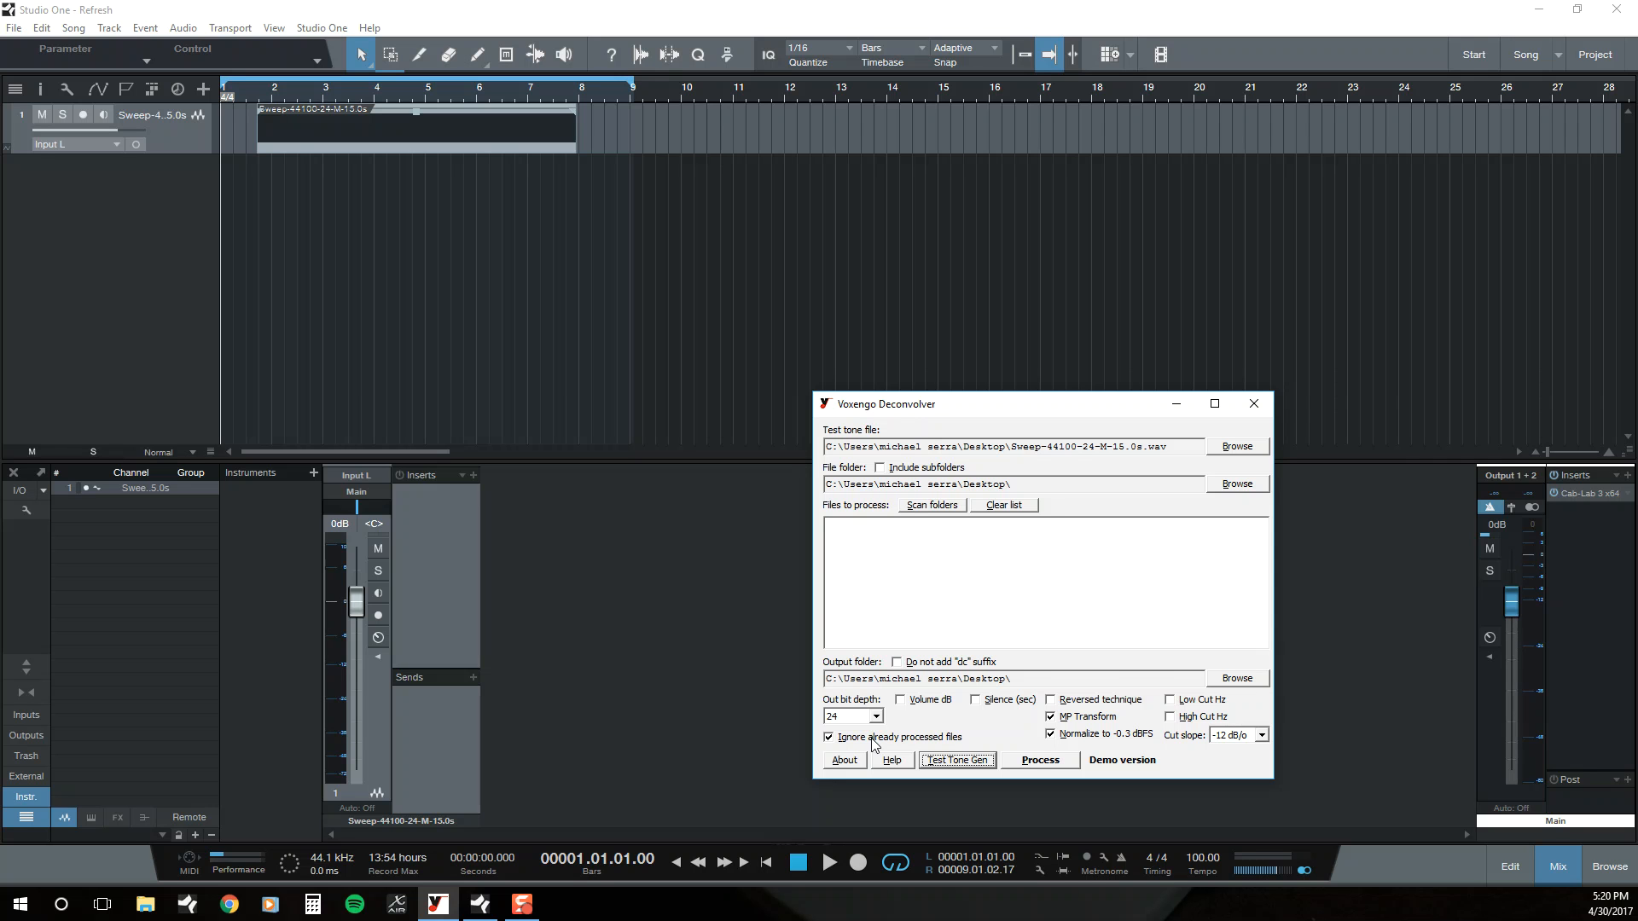
click(956, 759)
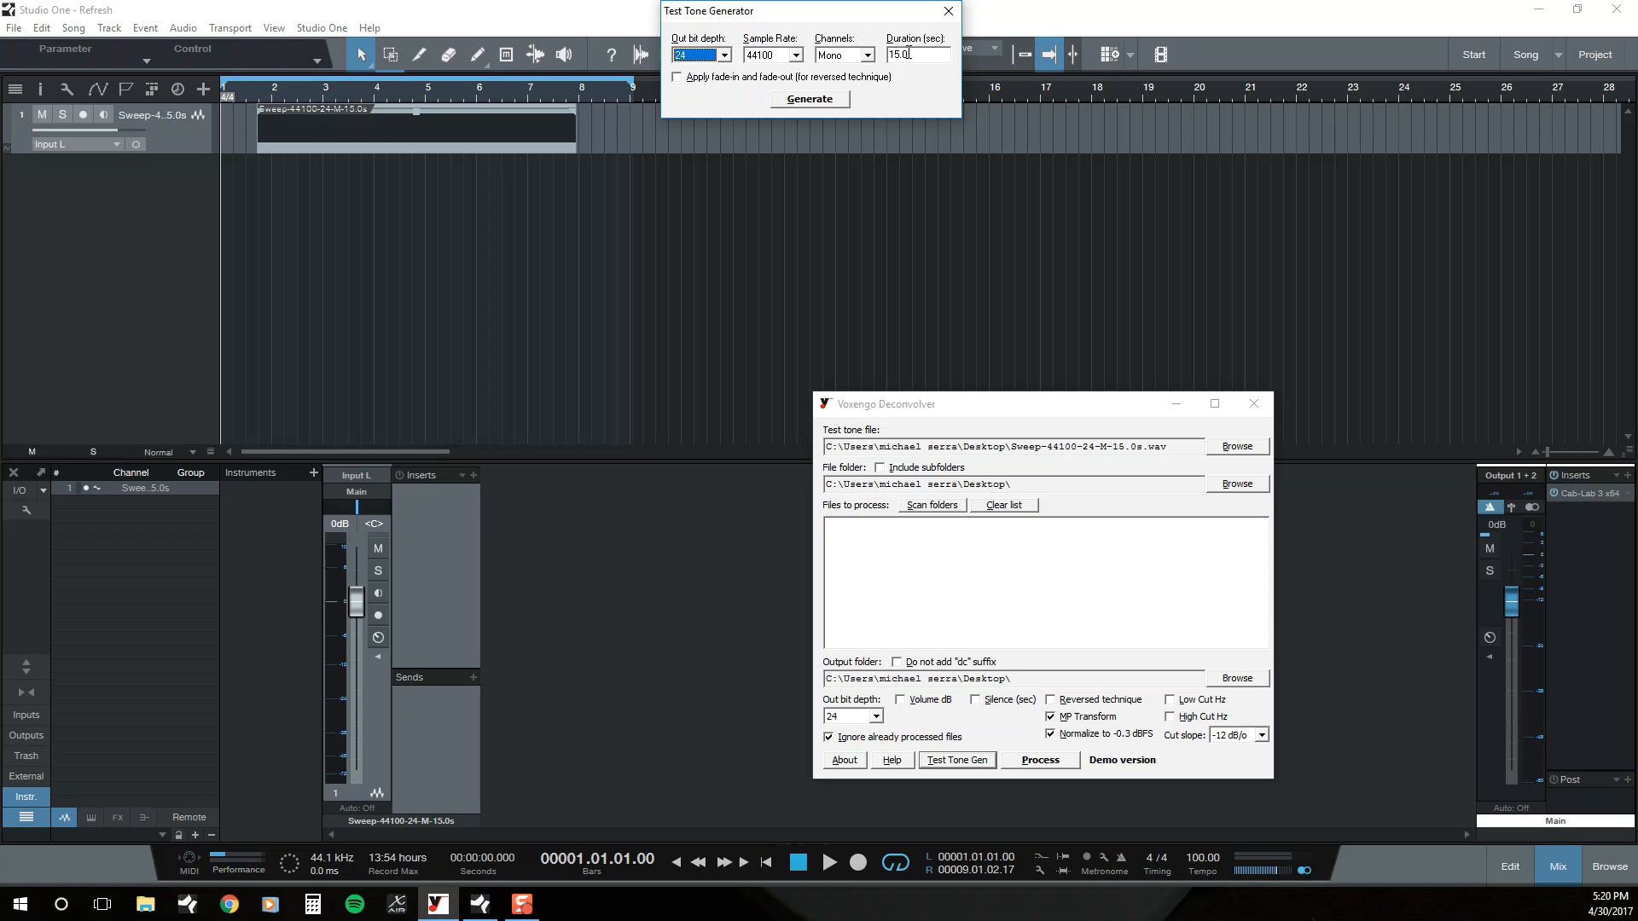
click(833, 99)
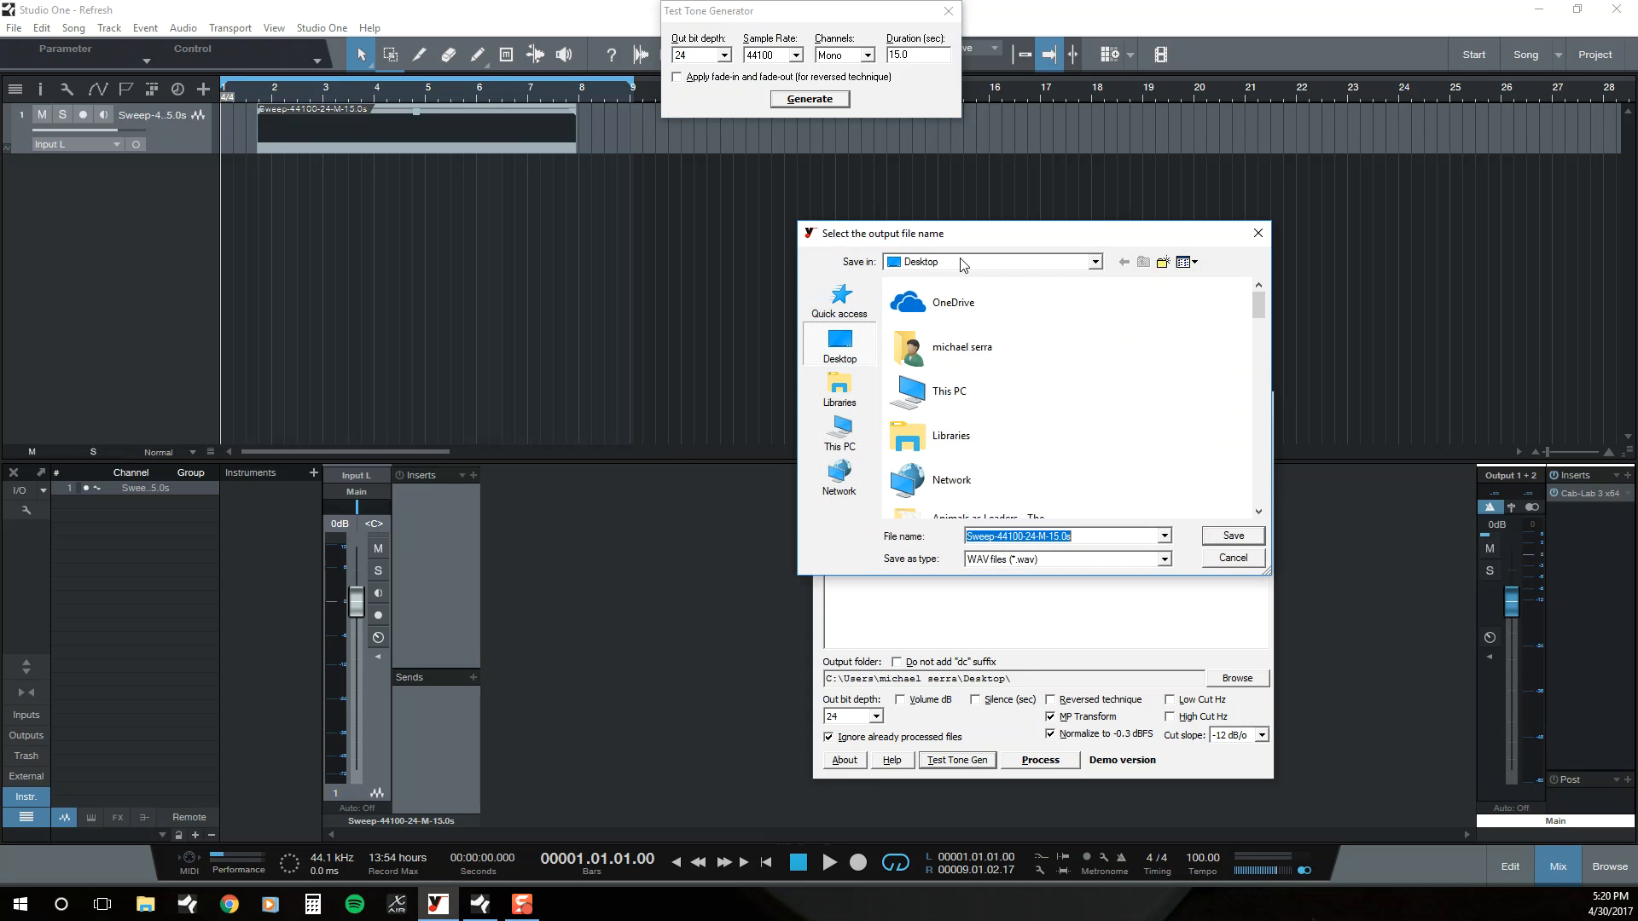
scroll(1057, 485, down, 5)
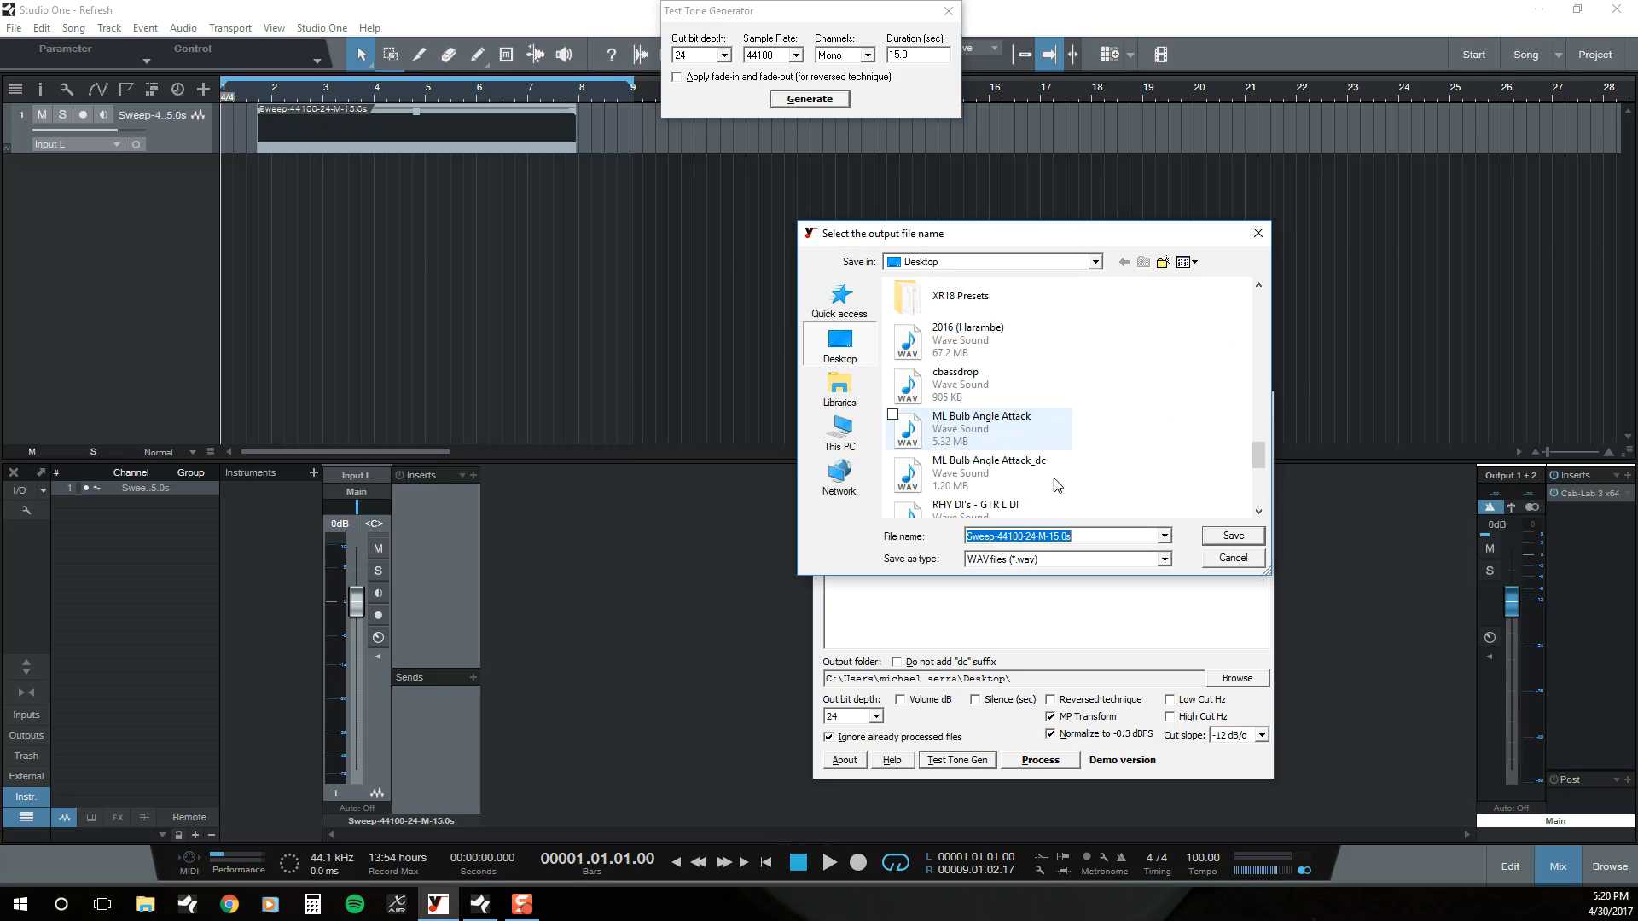
scroll(959, 371, down, 5)
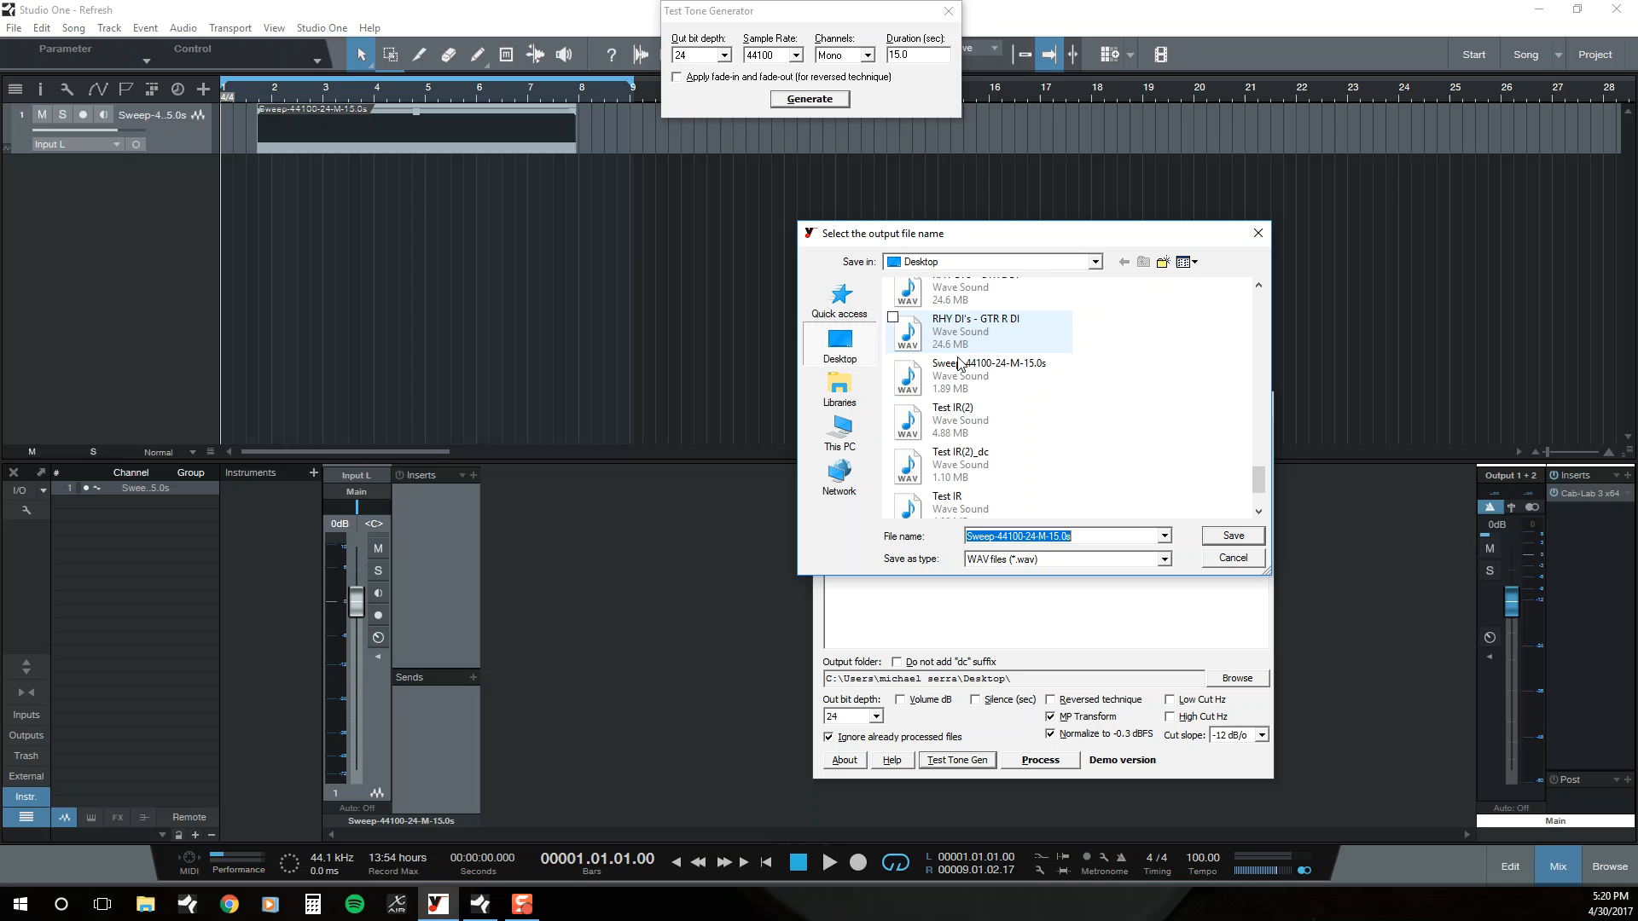
click(1217, 559)
click(948, 11)
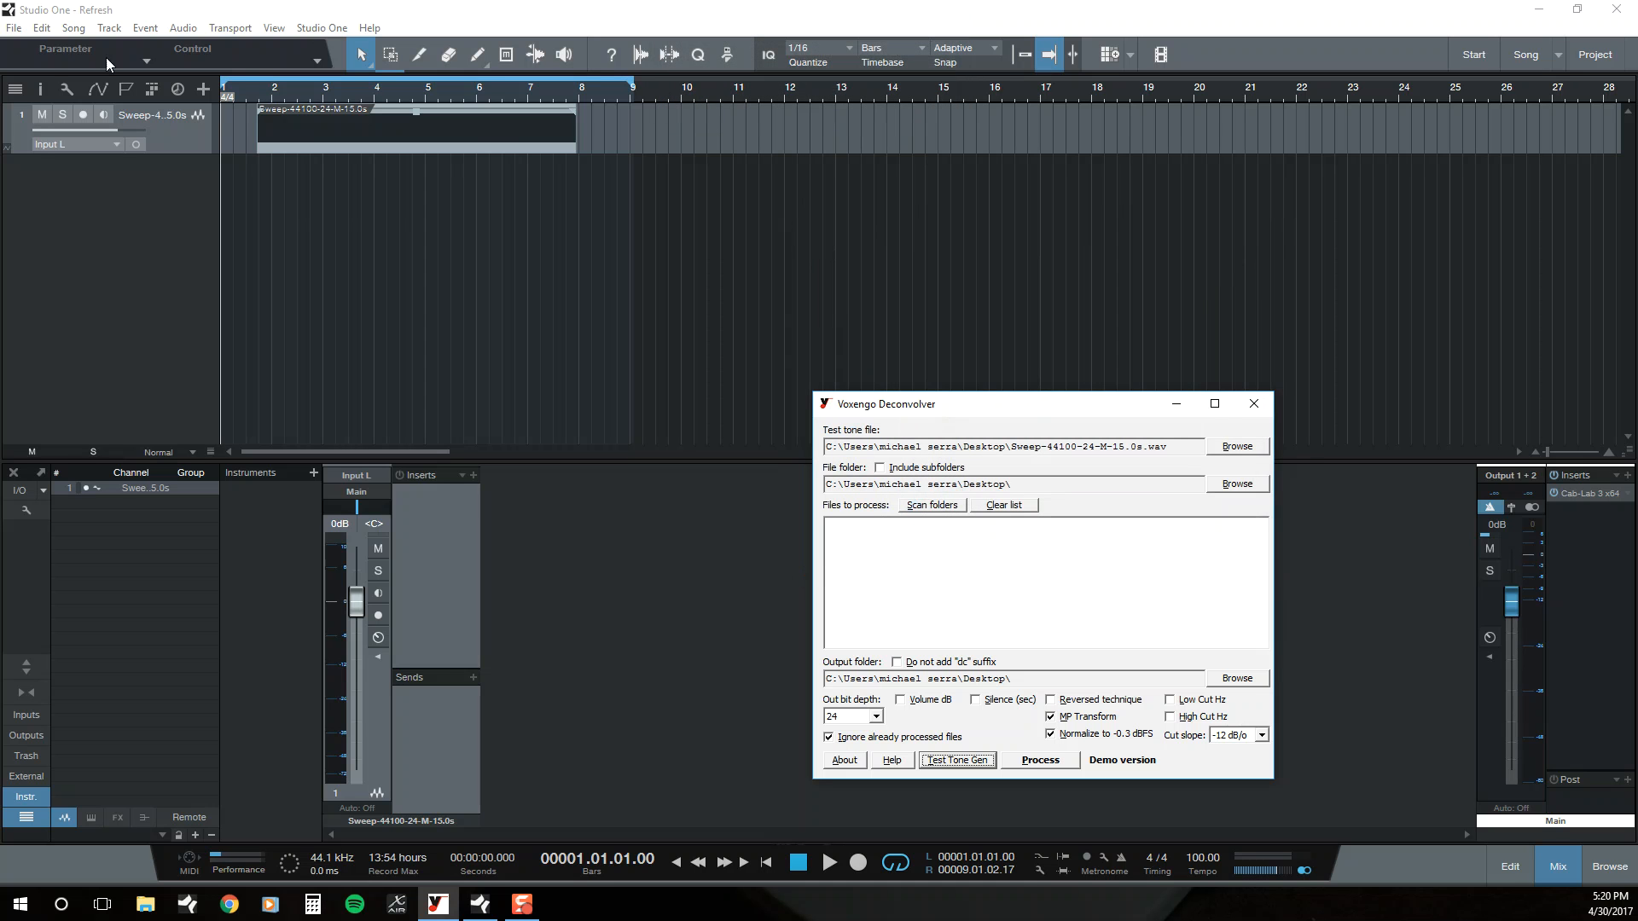
click(74, 29)
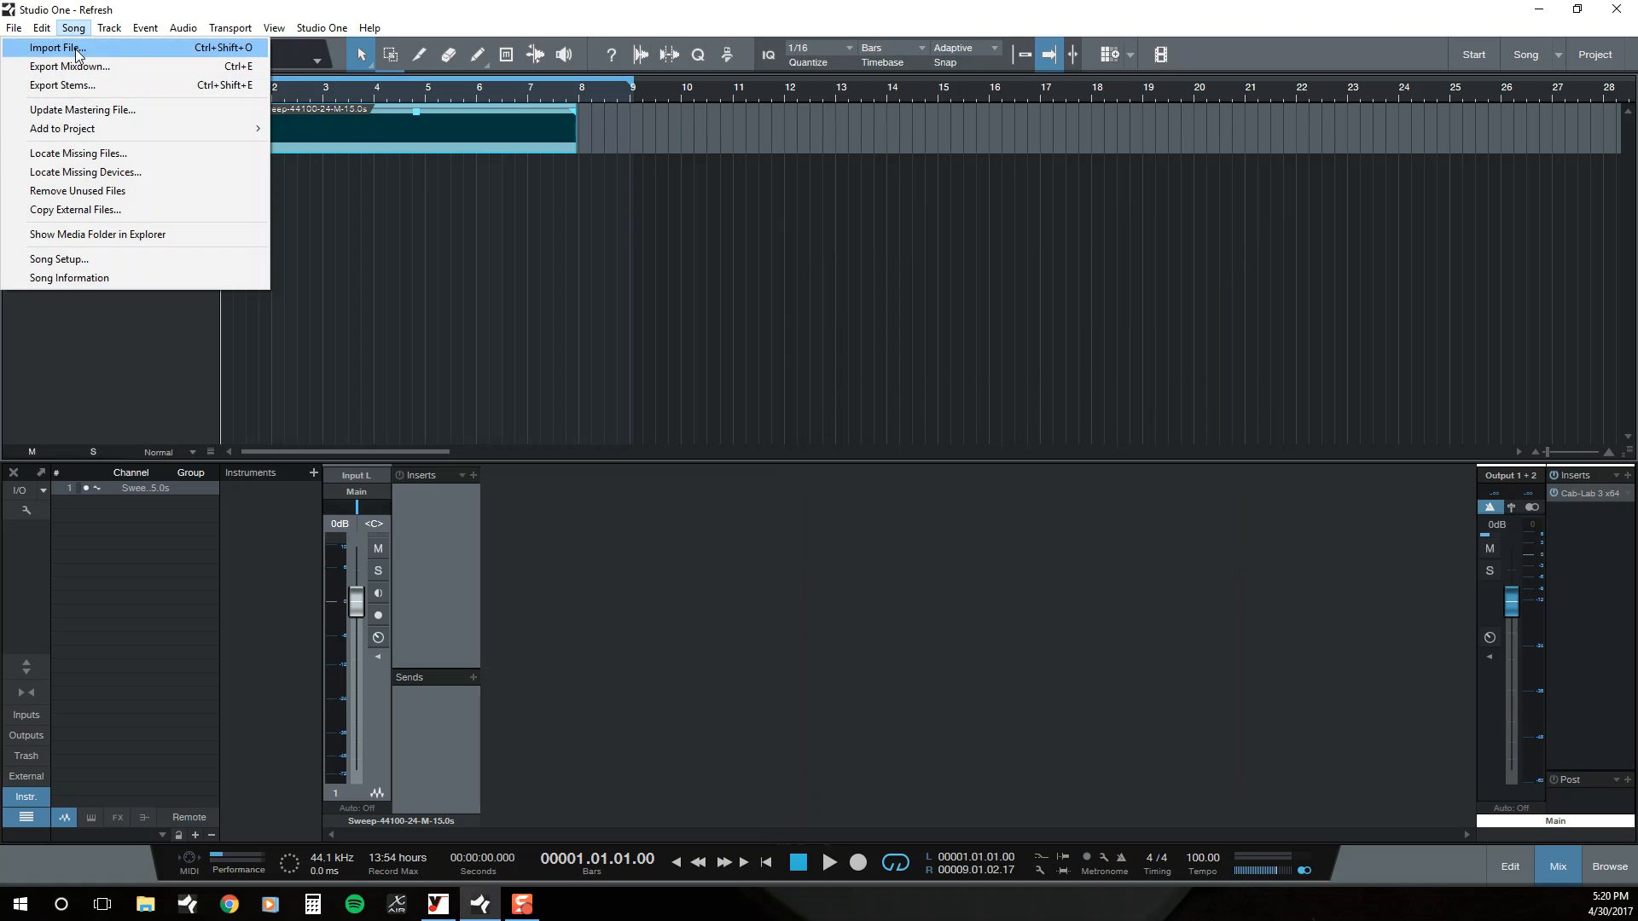
click(524, 23)
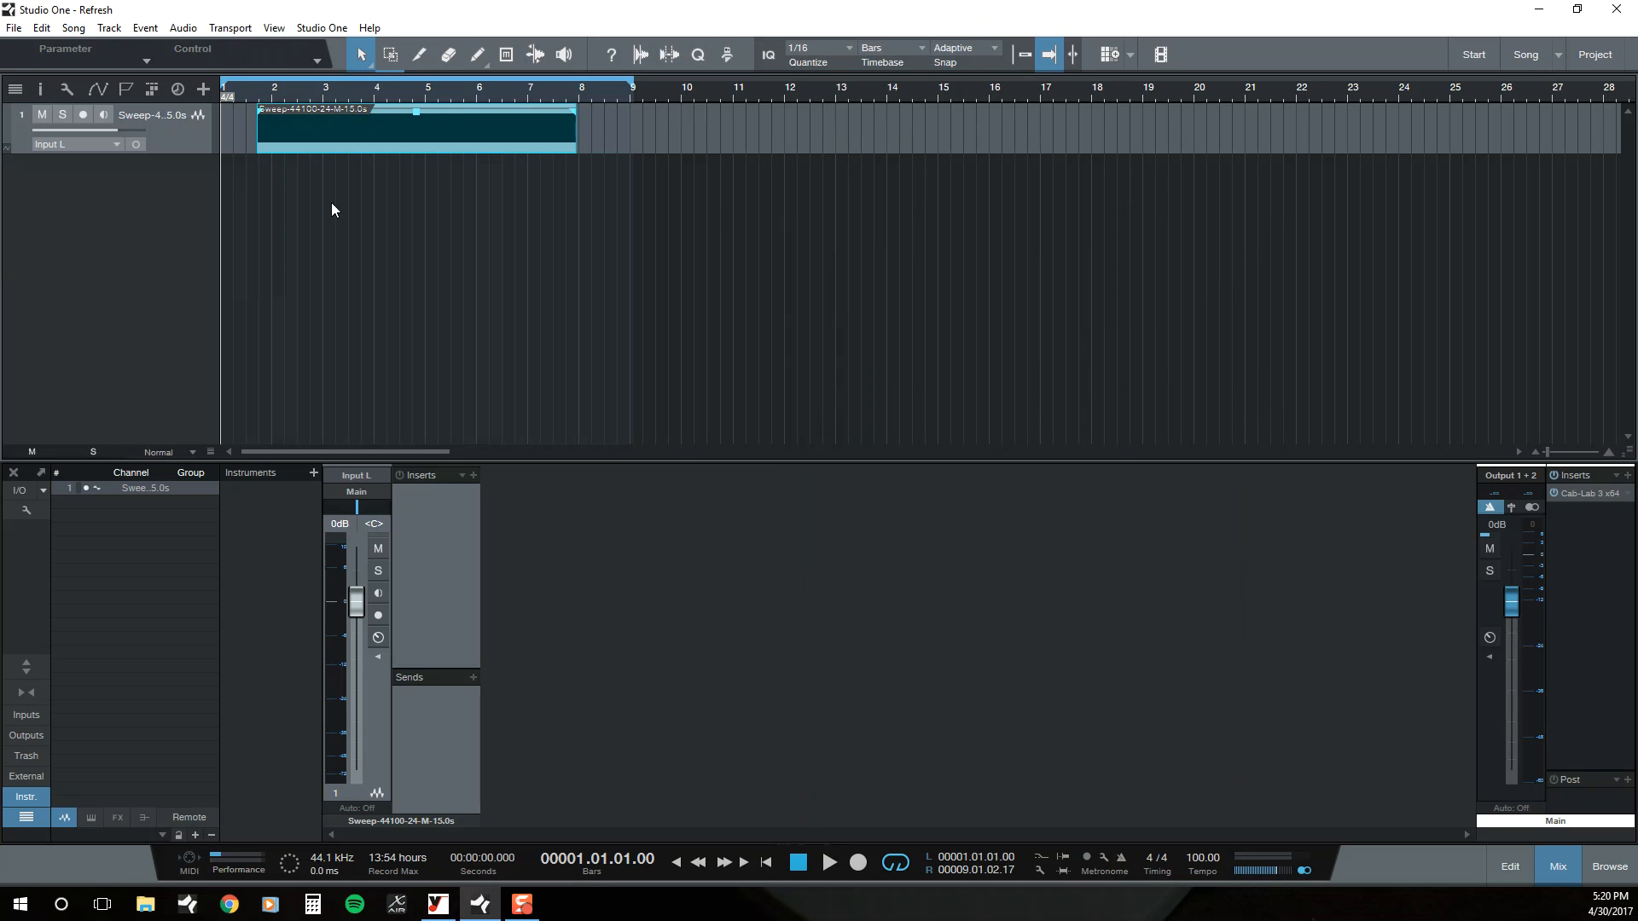
Step: Adjust the gain envelope of the sweep clip on the timeline, ending slightly lower than it started
drag(423, 116, 418, 110)
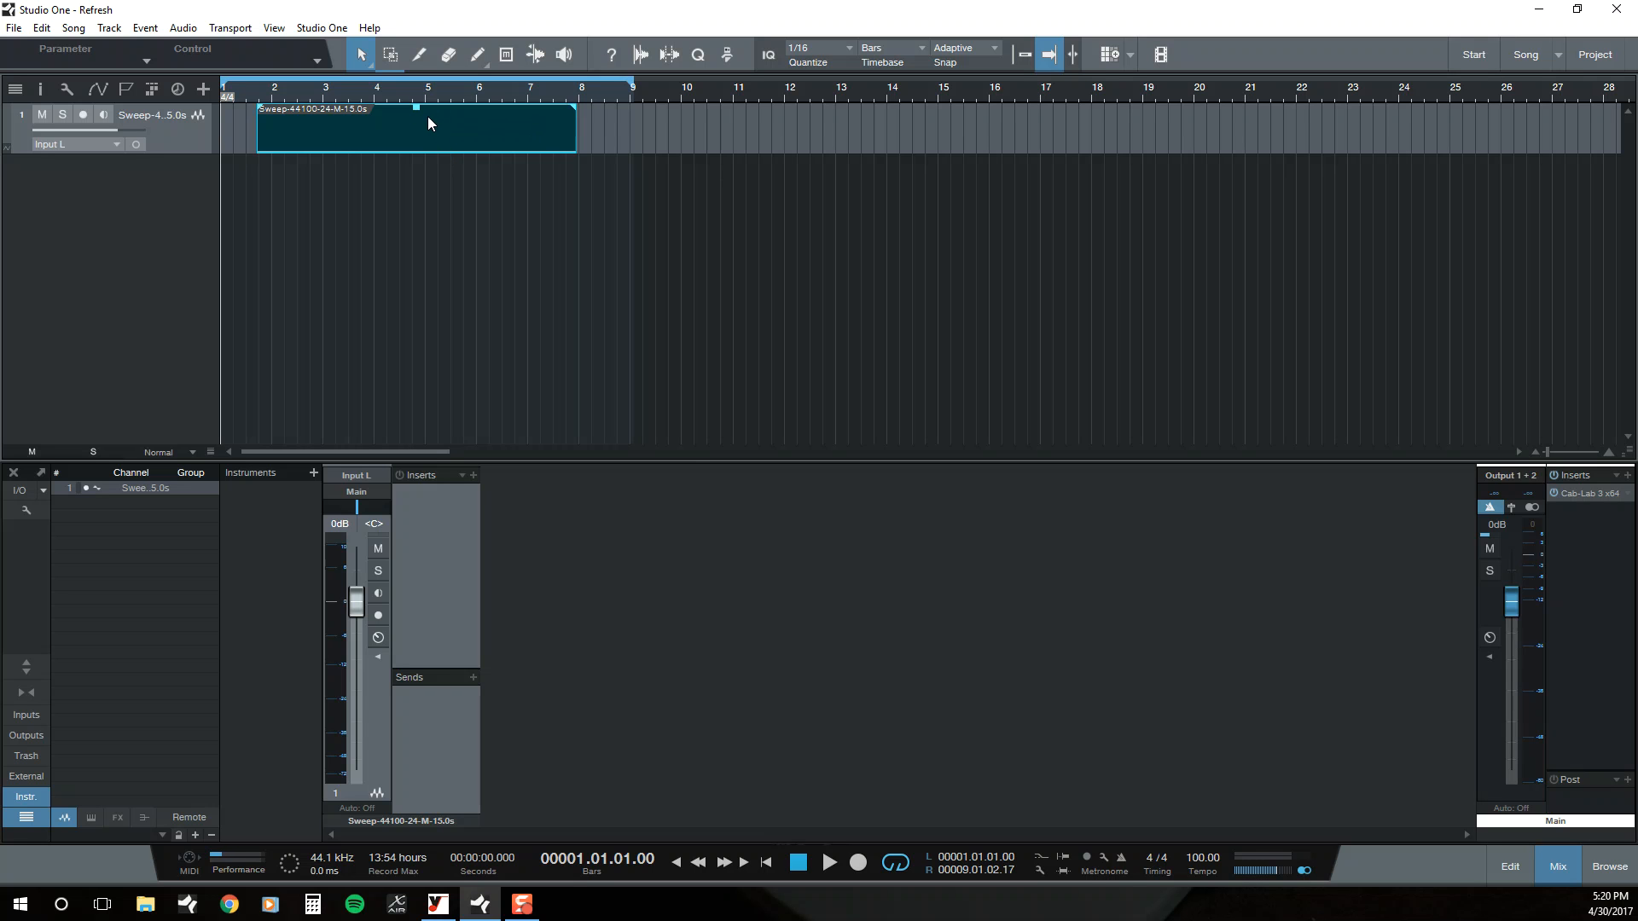
drag(425, 119, 419, 126)
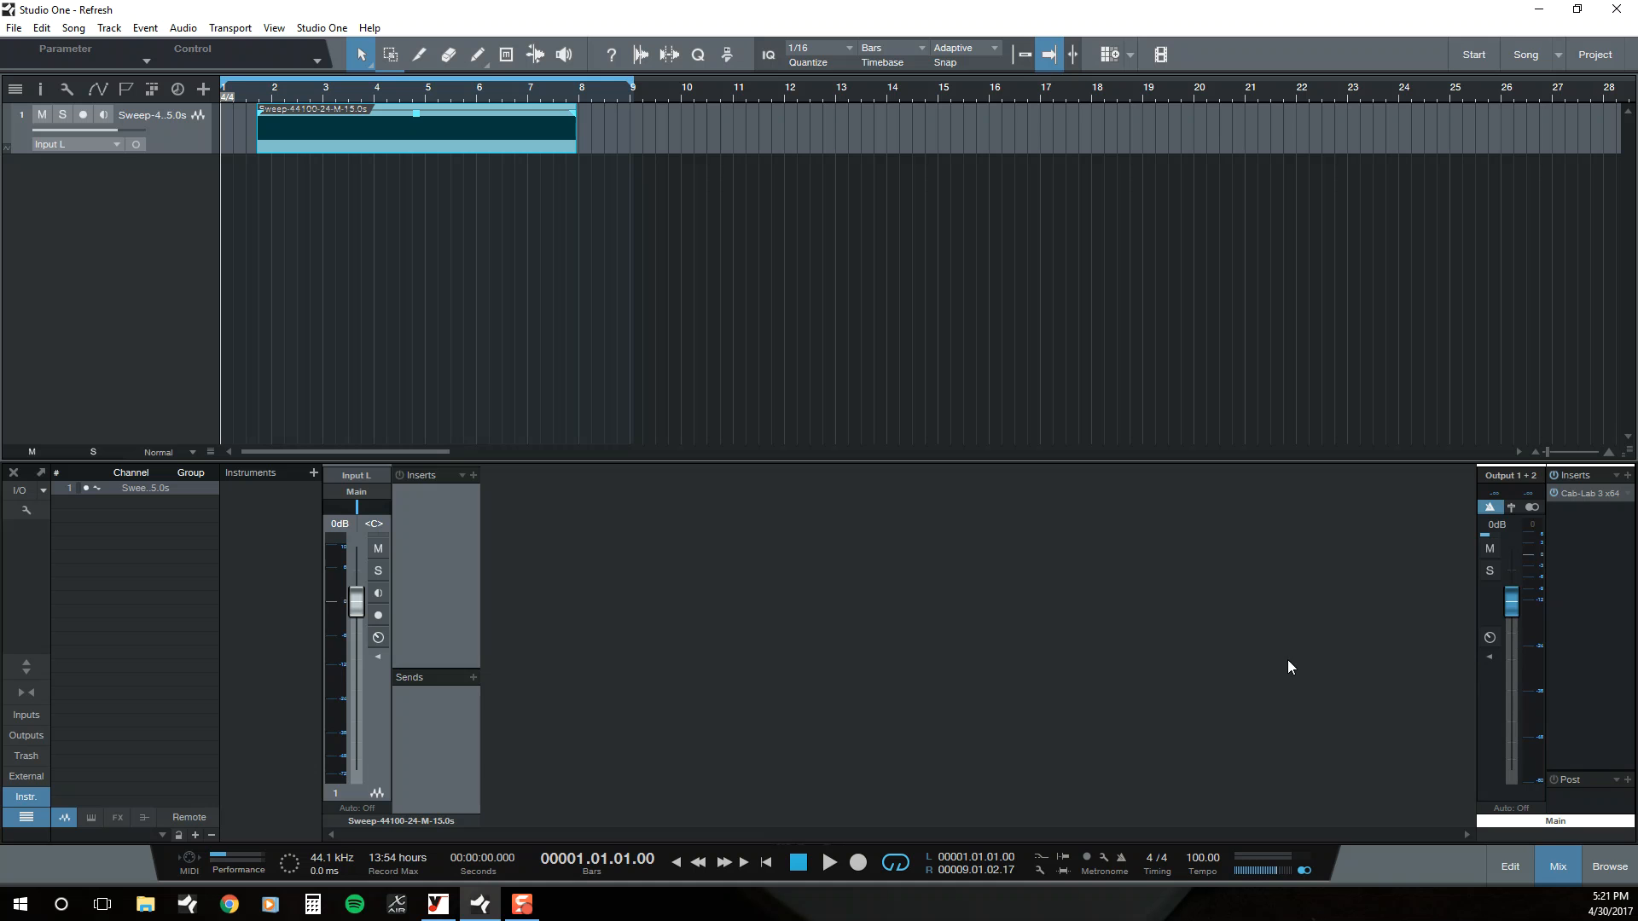
Step: Open the Cab-Lab 3 insert on the main output and clear the IRs from mixer slots 1 and 2
click(1564, 495)
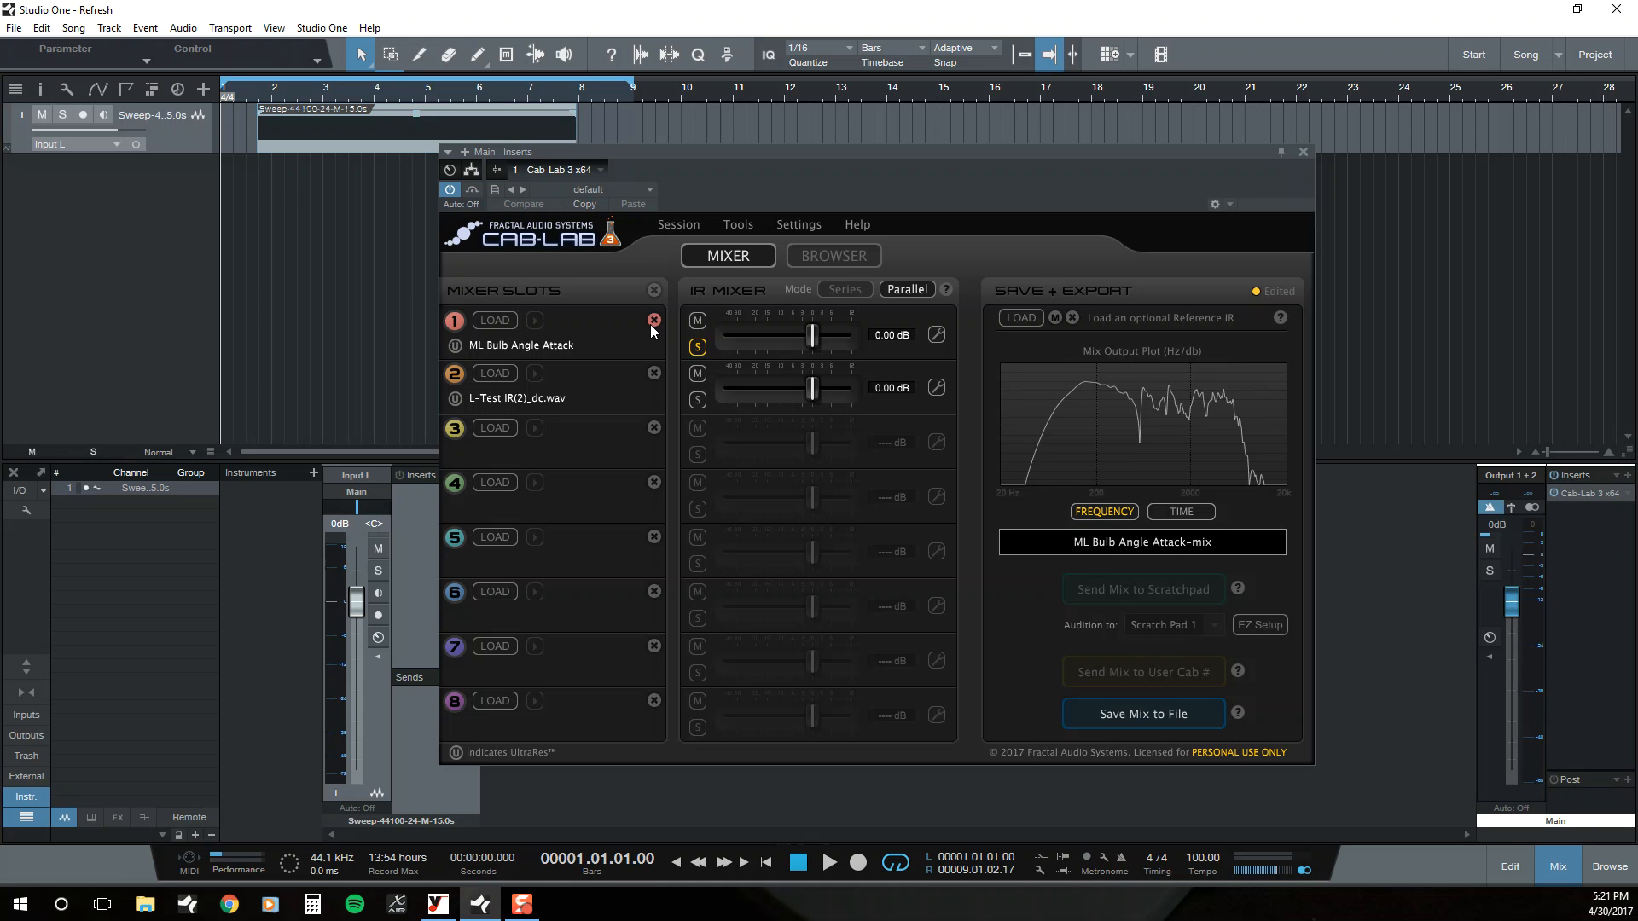
click(653, 320)
click(654, 373)
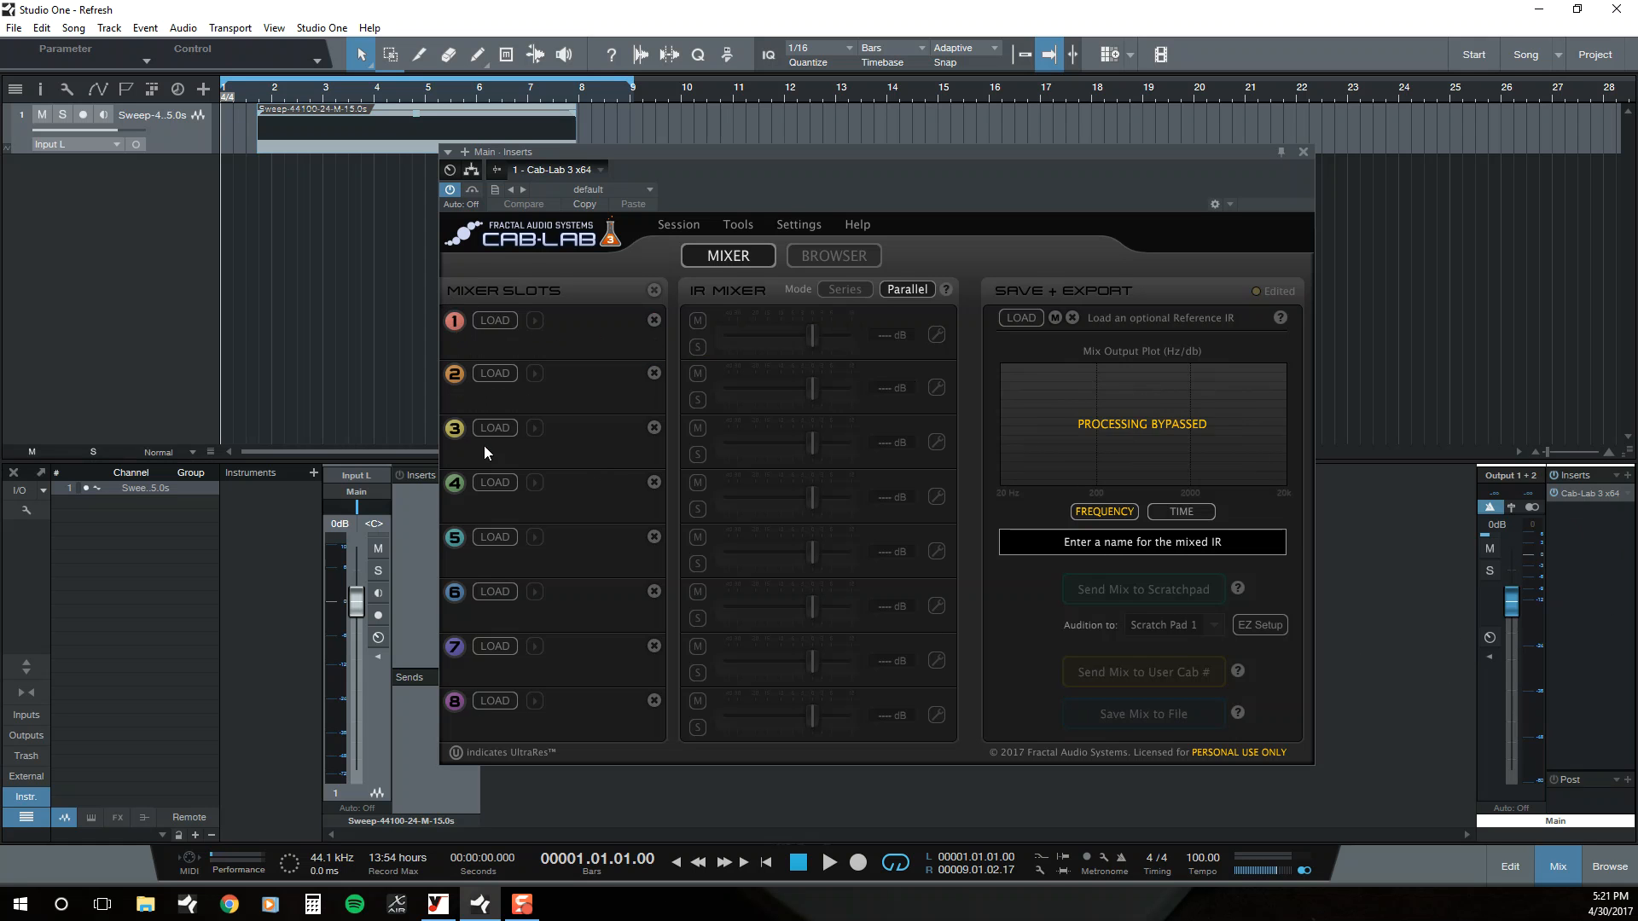
Step: Load ML Bulb Angle Attack.ir from the Misha Mansoor Mixes folder inside Cab Lab IR's into mixer slot 1, and close the plug-in window
click(495, 321)
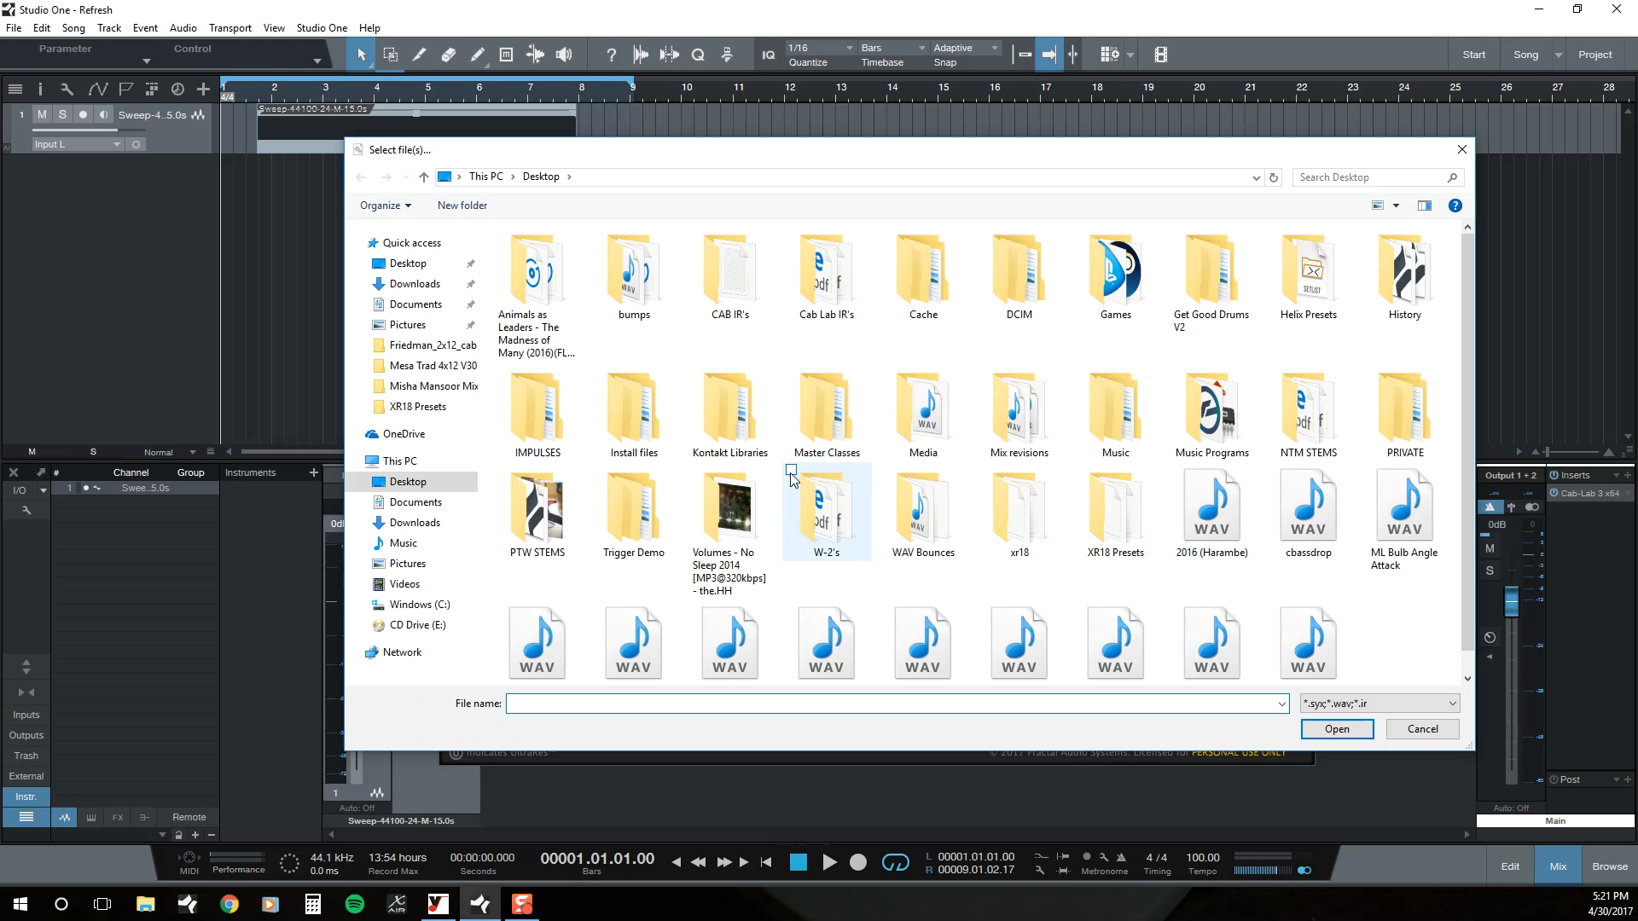
scroll(783, 493, down, 1)
double_click(850, 305)
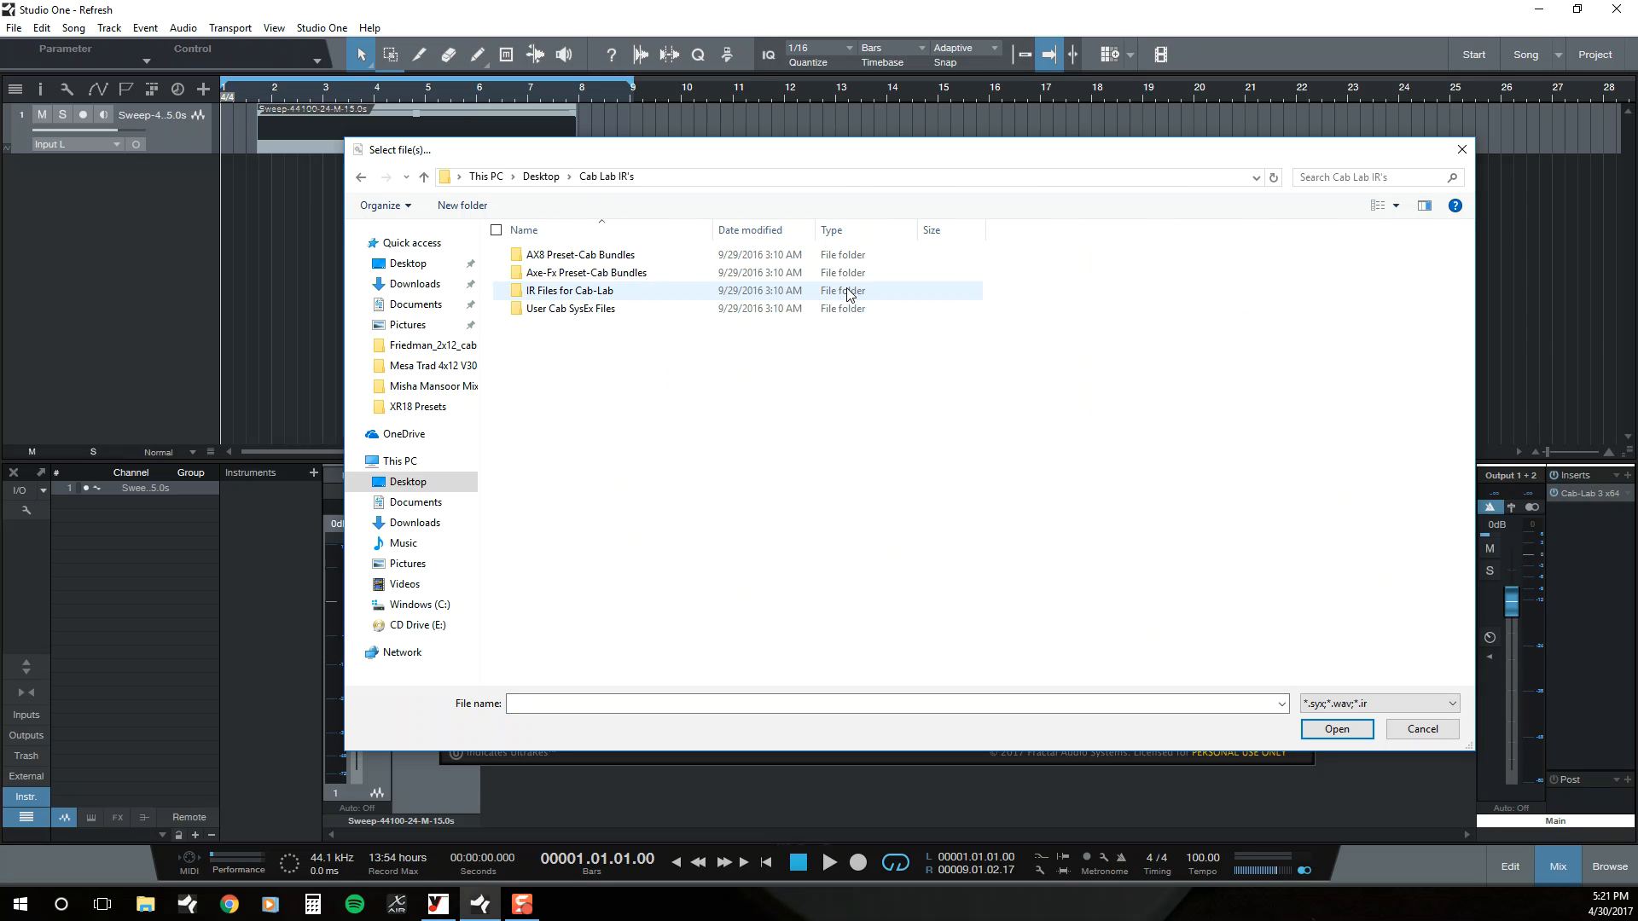
double_click(625, 294)
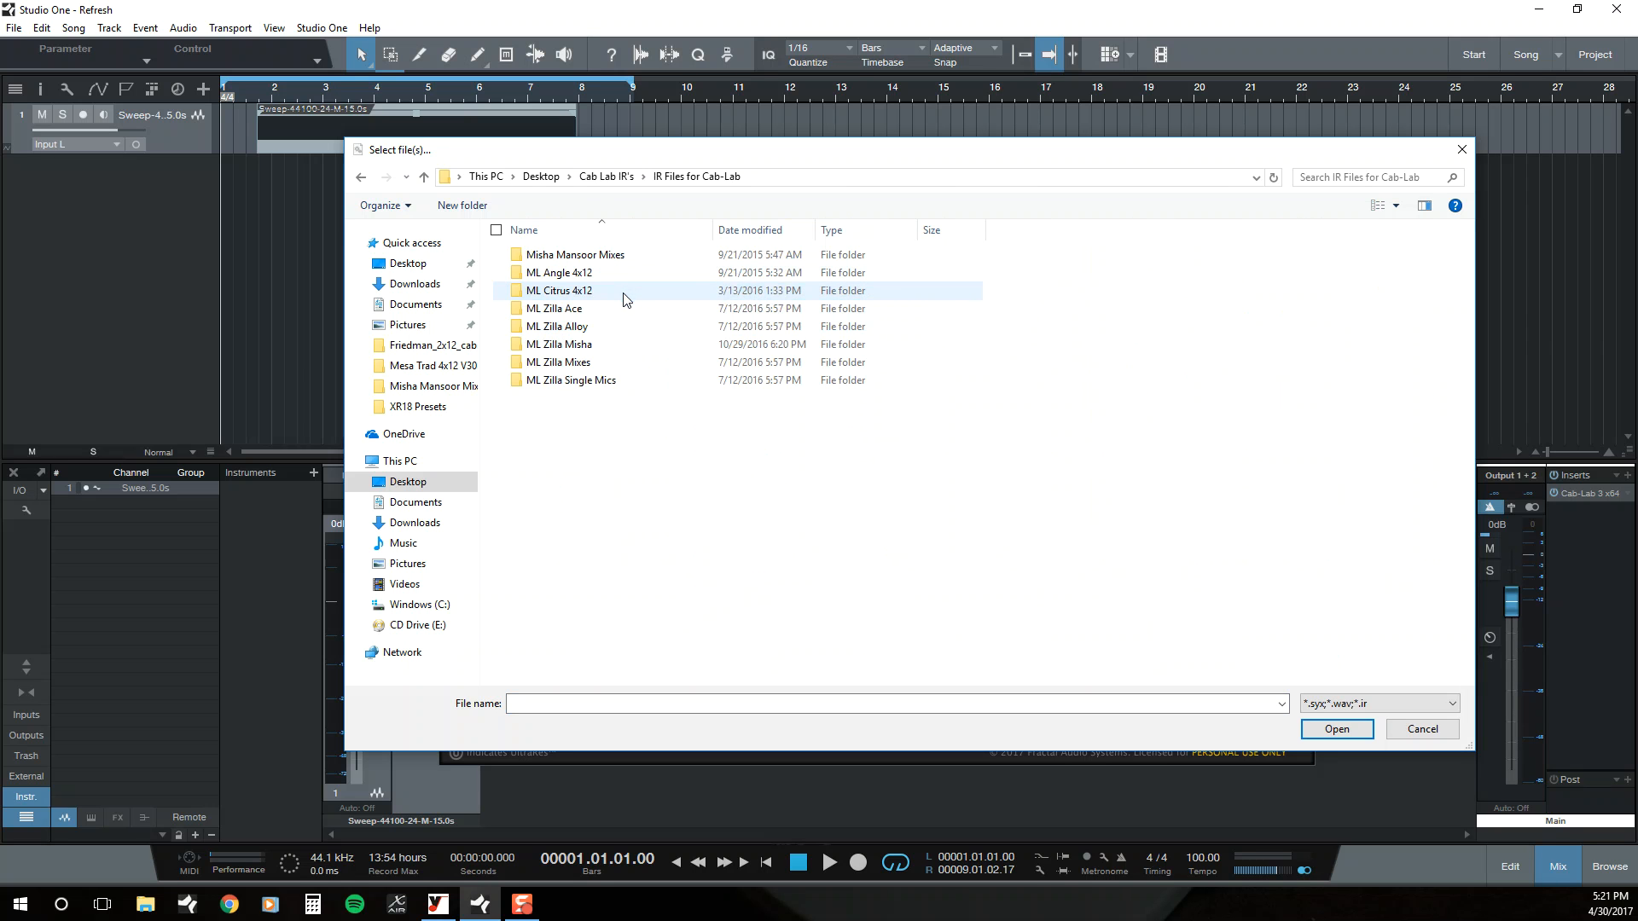
double_click(570, 255)
click(563, 274)
double_click(563, 274)
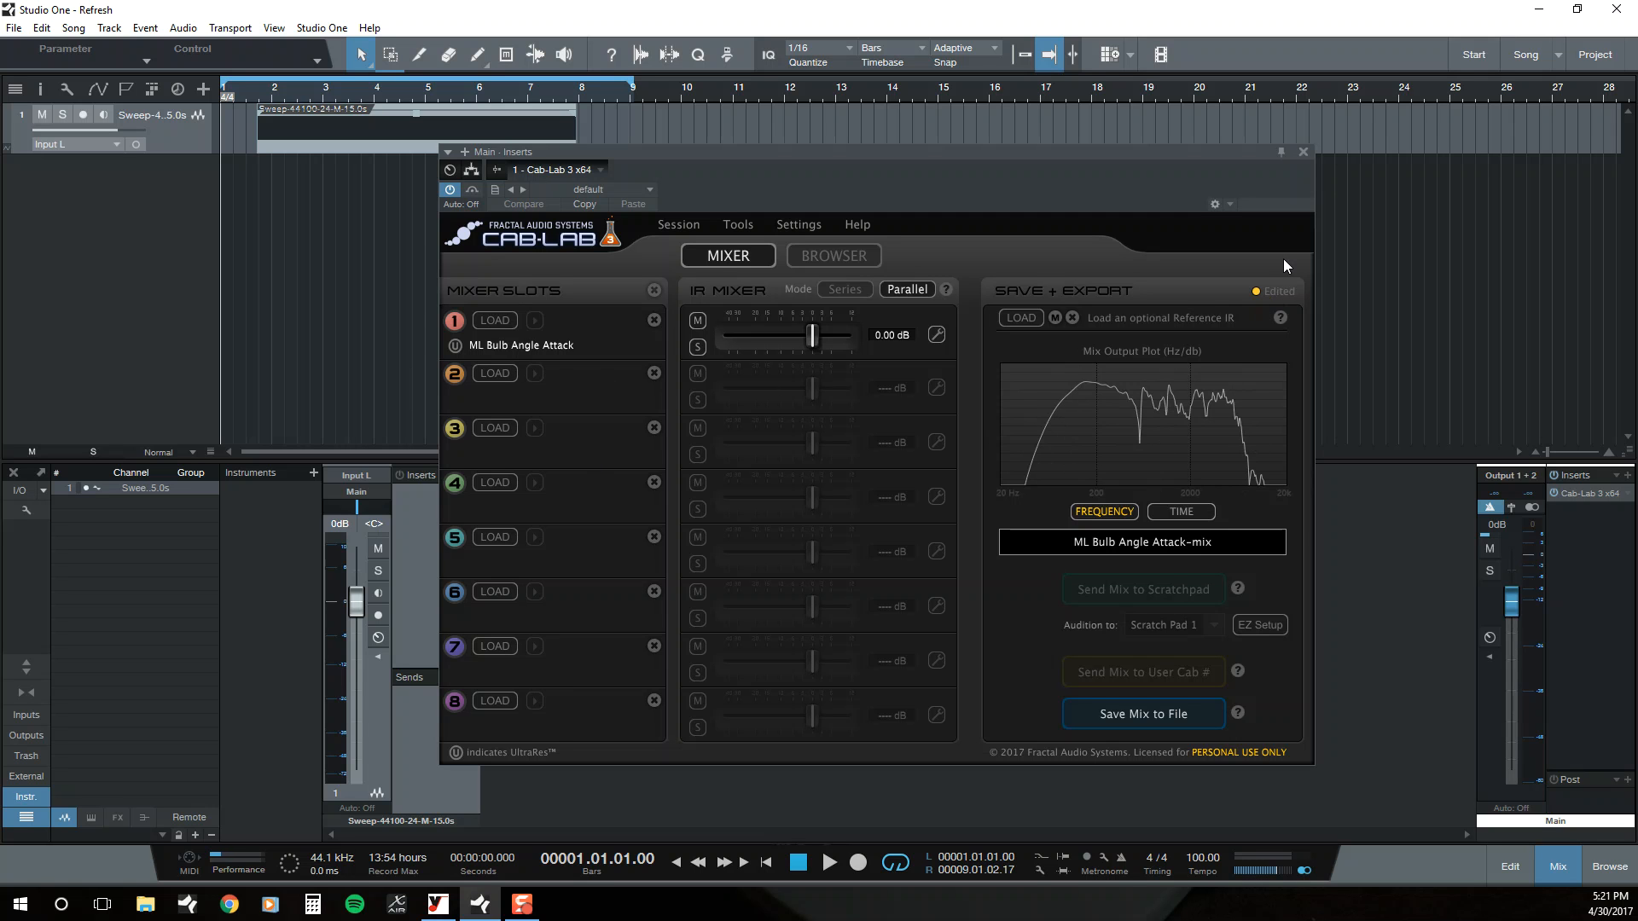
click(1301, 152)
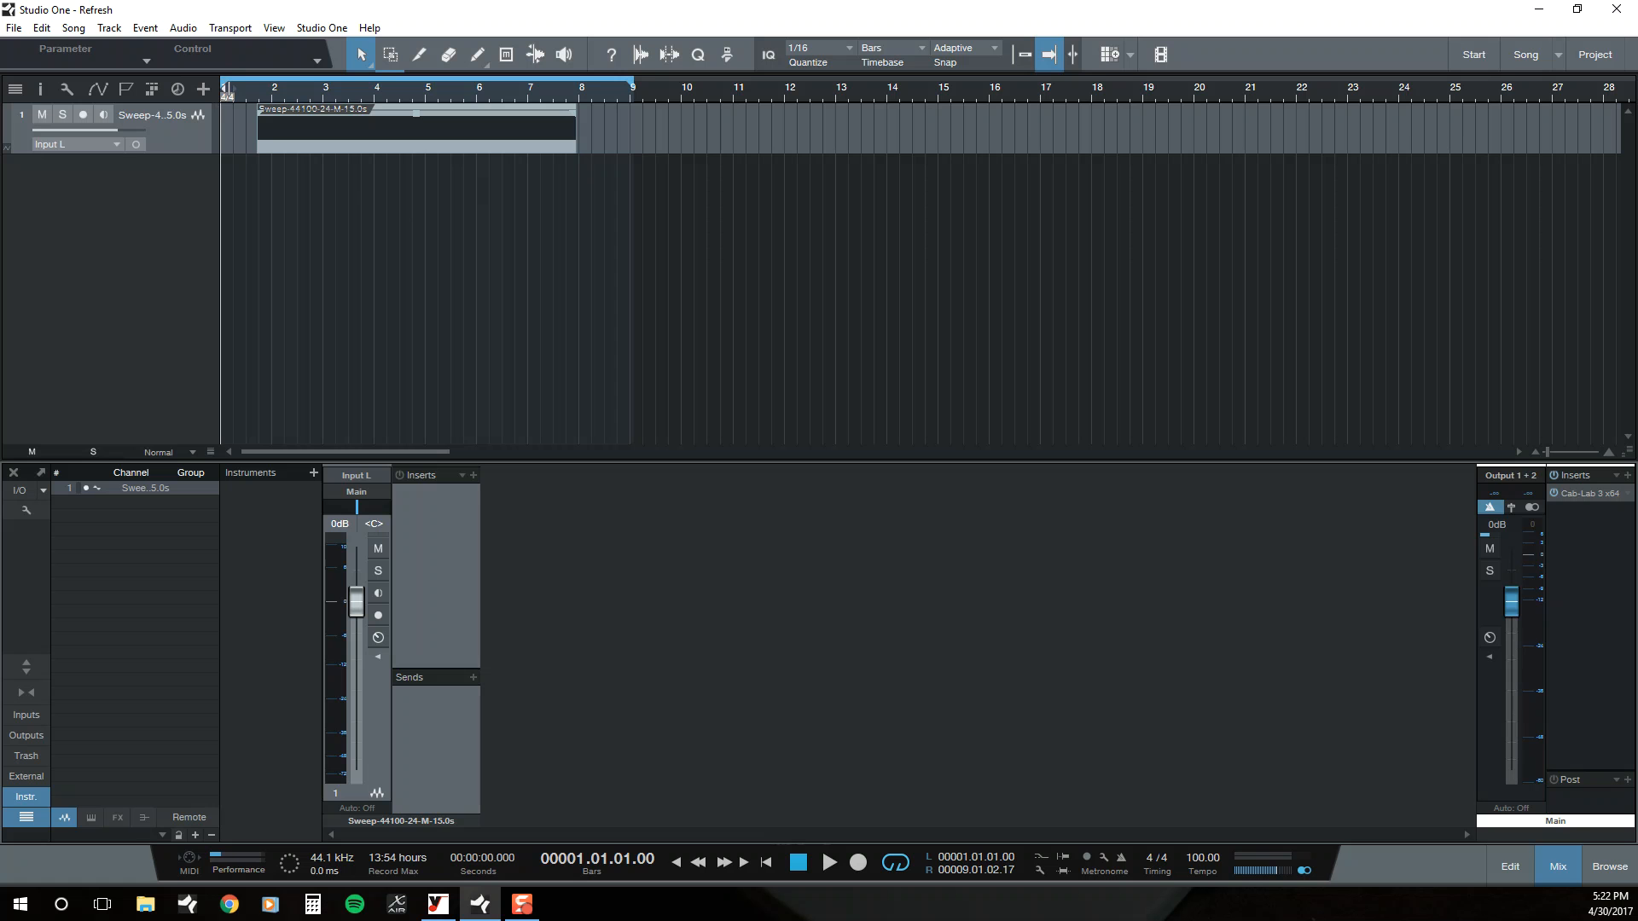
Step: Review the song's Export Mixdown settings, including the filename, and leave without exporting
click(41, 28)
mouse_move(73, 28)
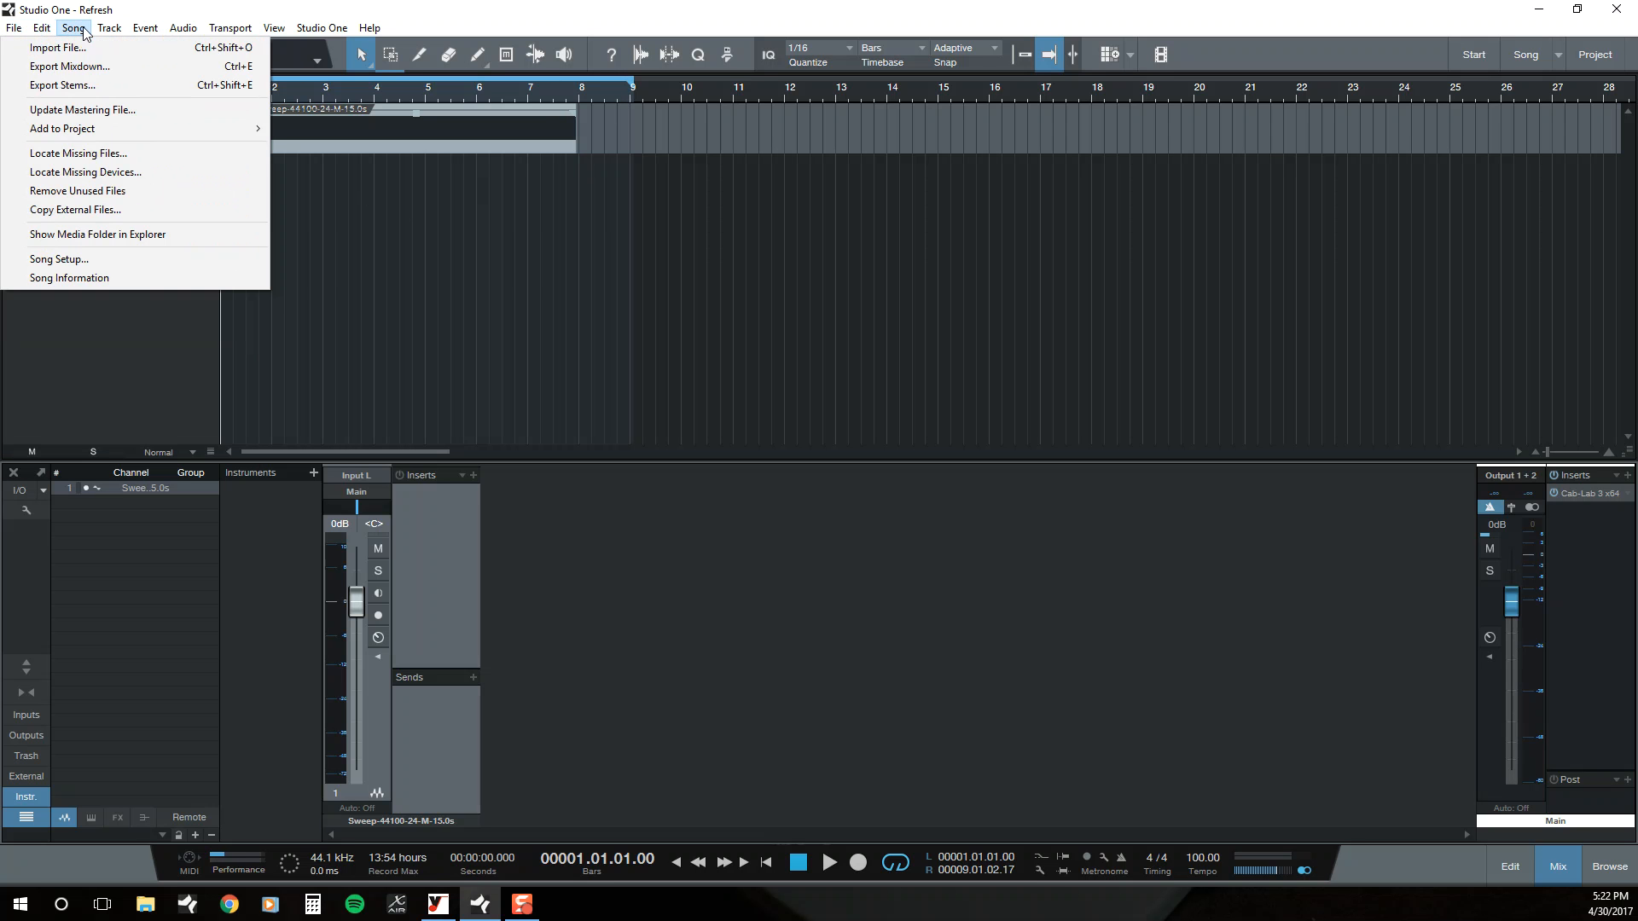
click(86, 67)
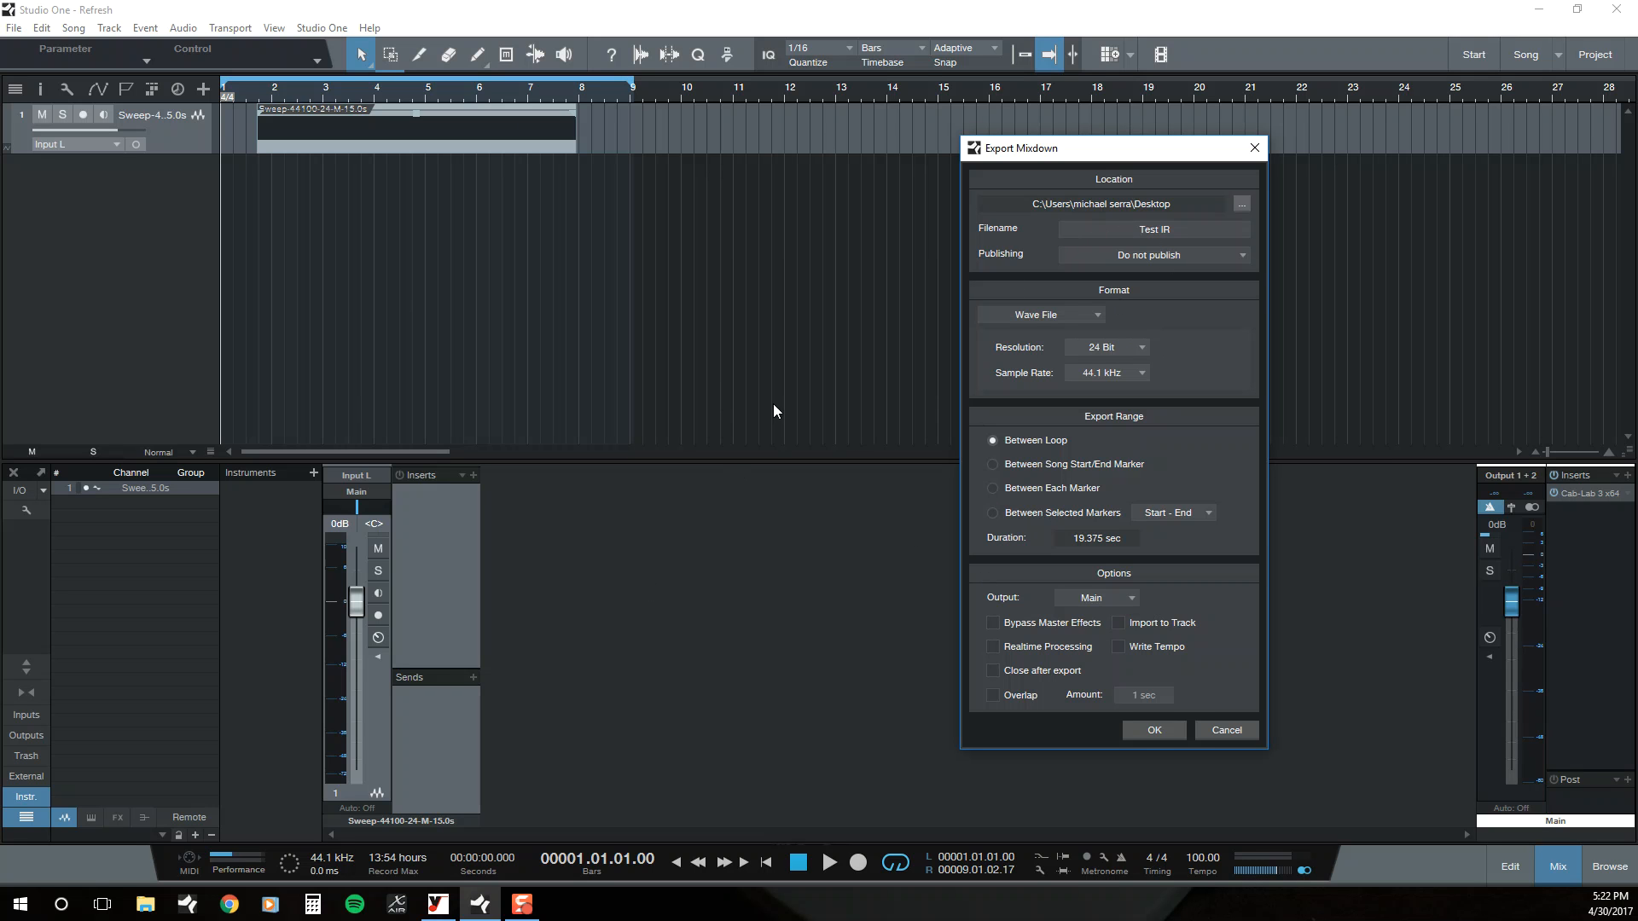
click(1185, 235)
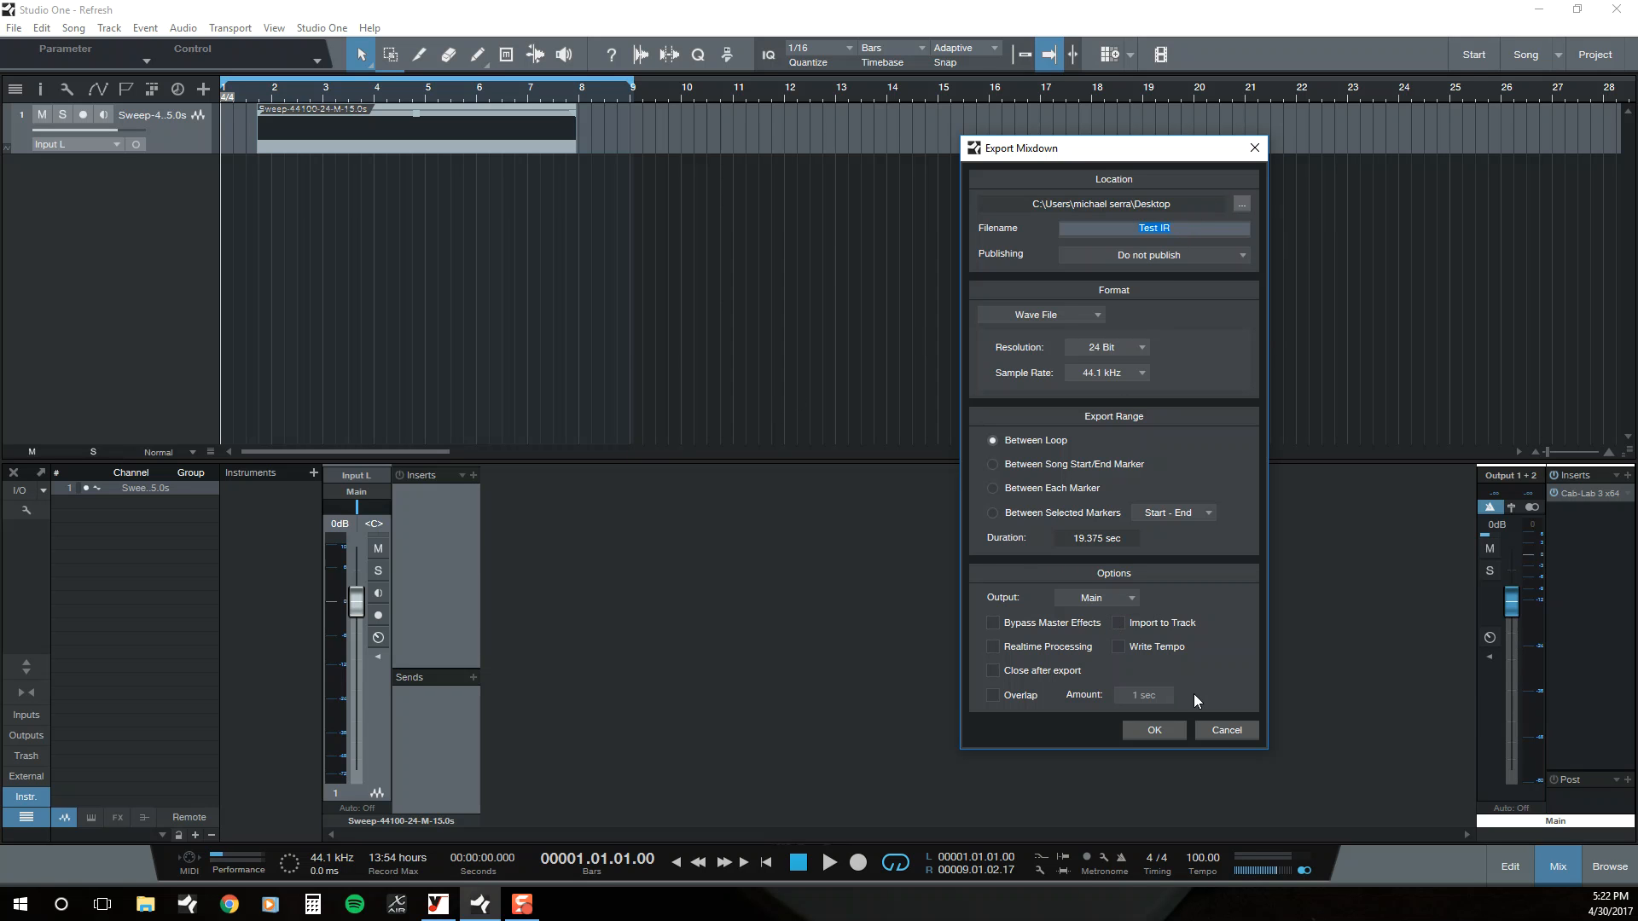
click(1220, 727)
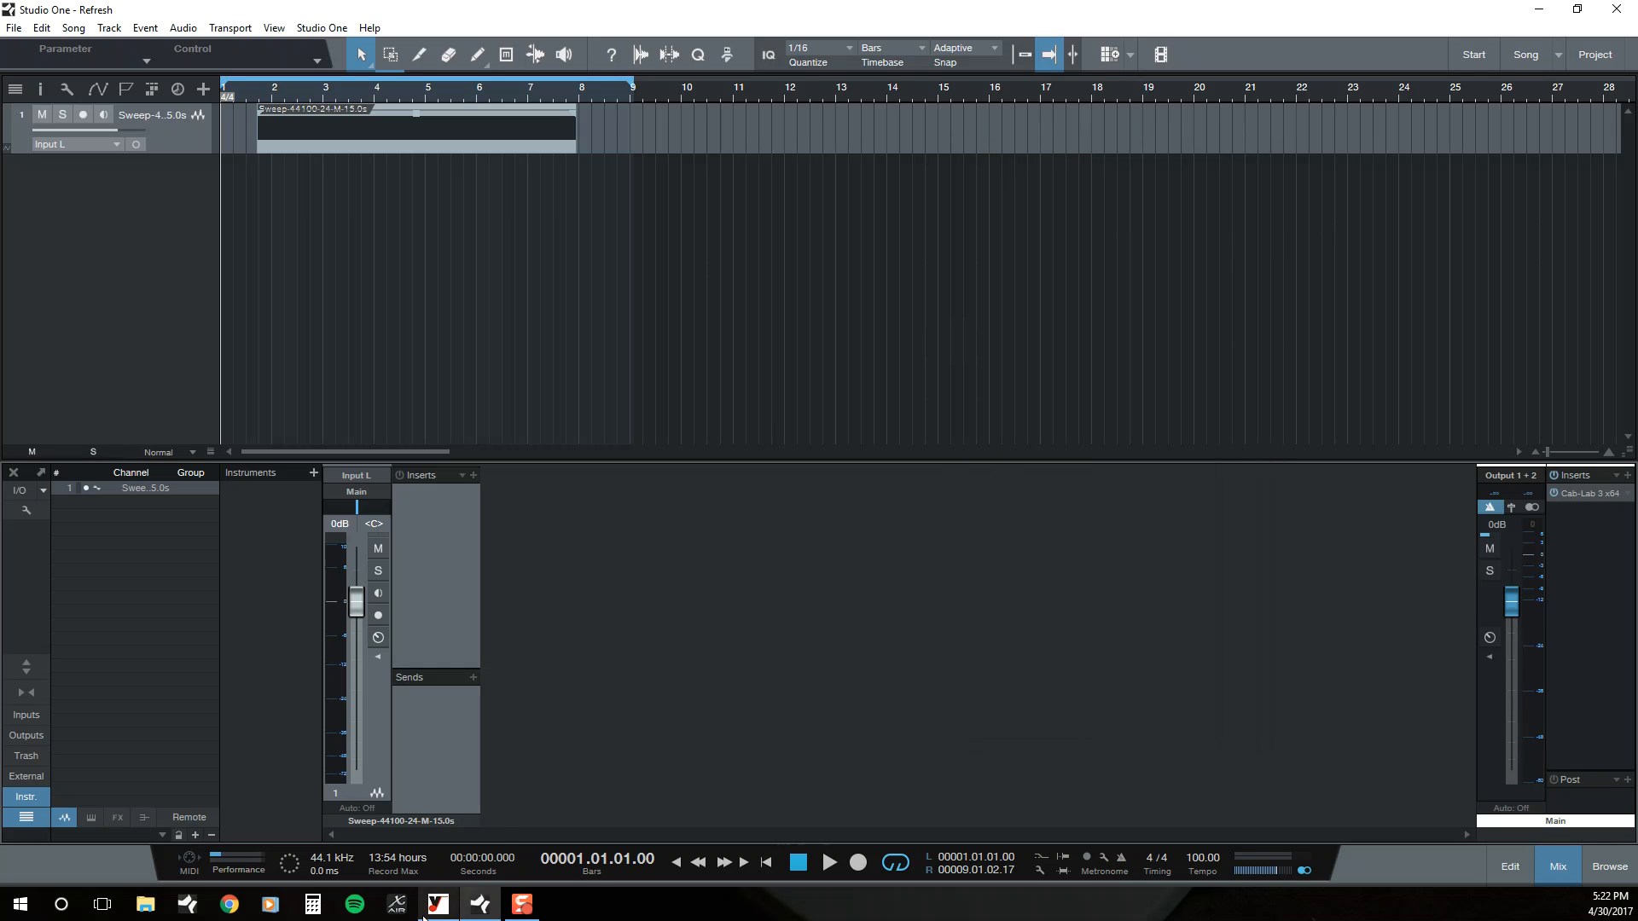
Step: Switch to Voxengo Deconvolver and add Test IR.wav from the desktop to the files to process
click(424, 917)
drag(917, 403, 760, 303)
click(1053, 384)
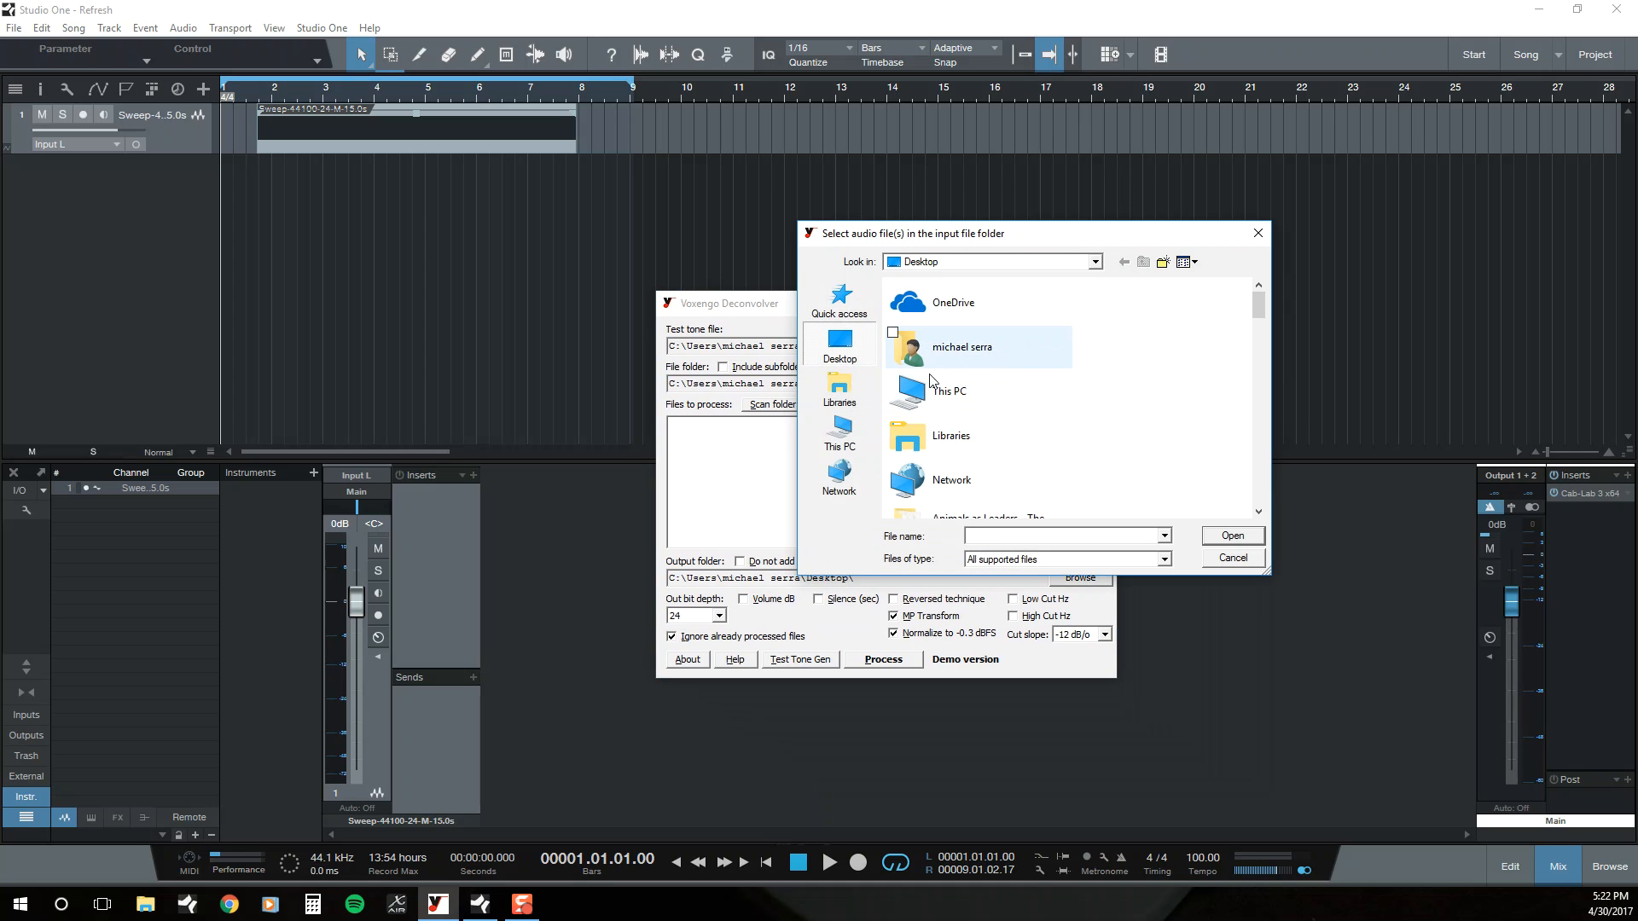
scroll(972, 401, down, 5)
scroll(972, 414, down, 10)
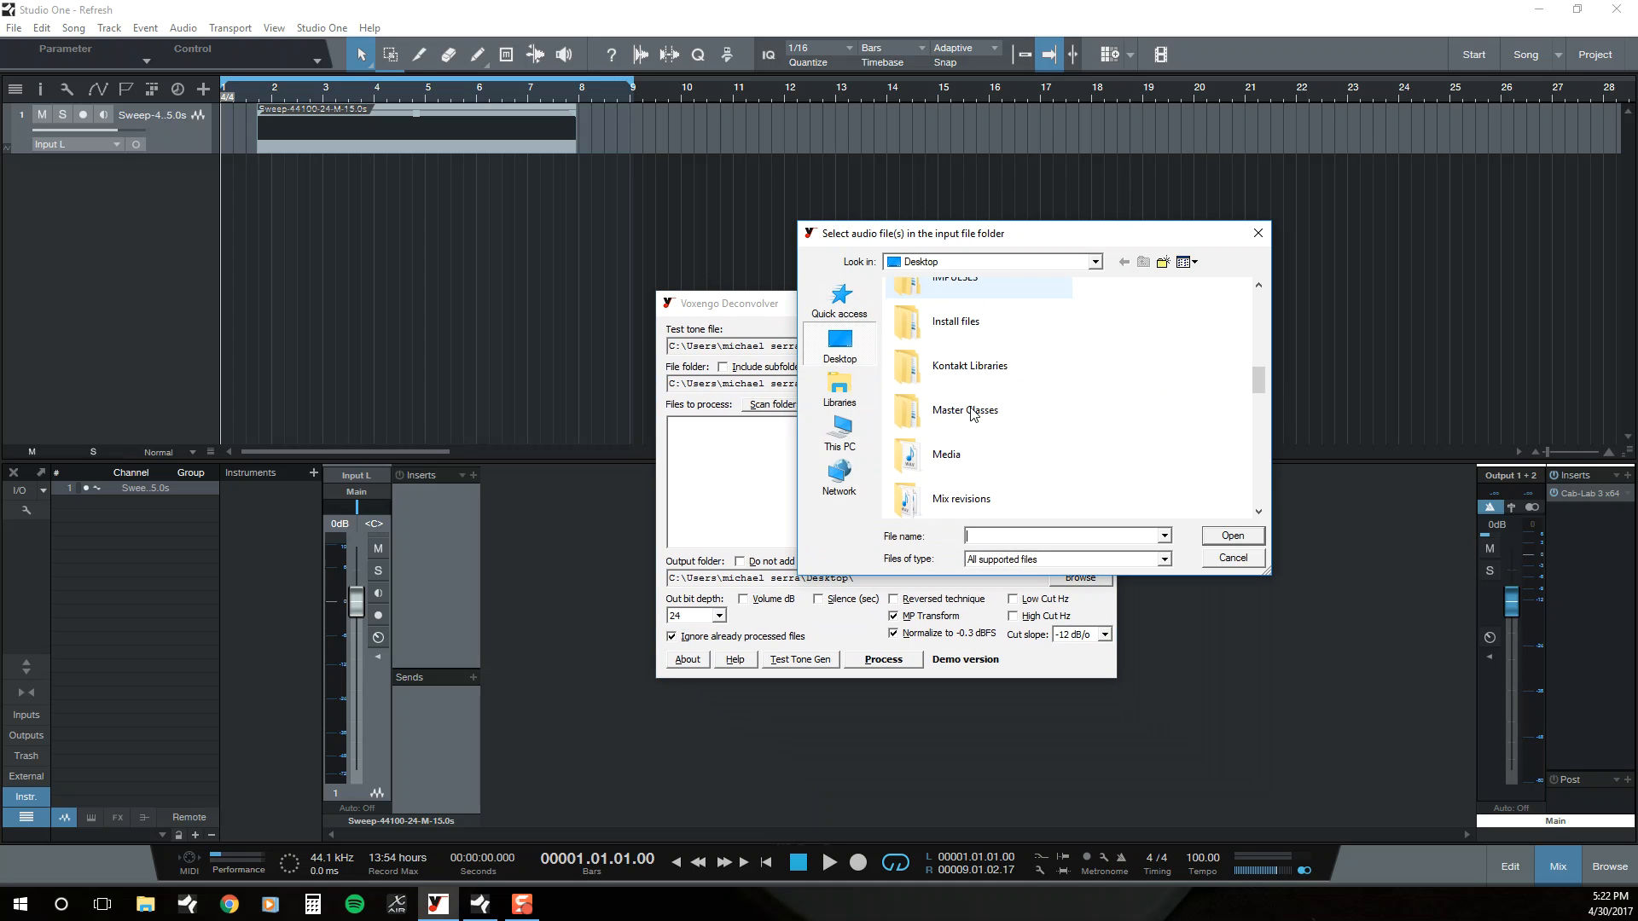
scroll(969, 414, down, 3)
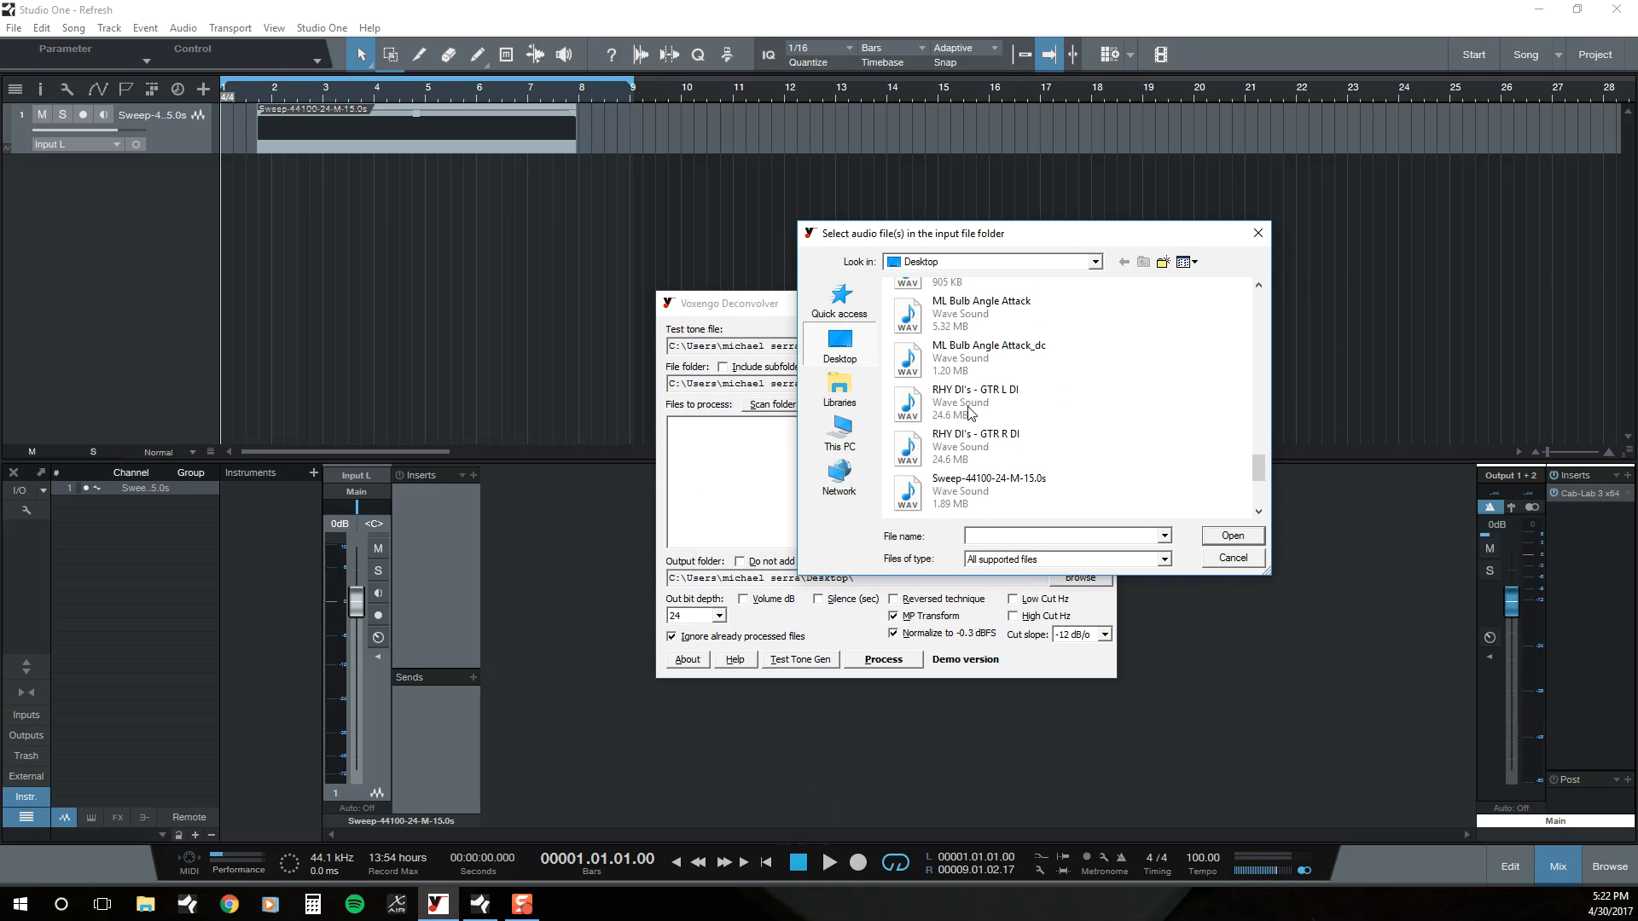
scroll(963, 439, down, 3)
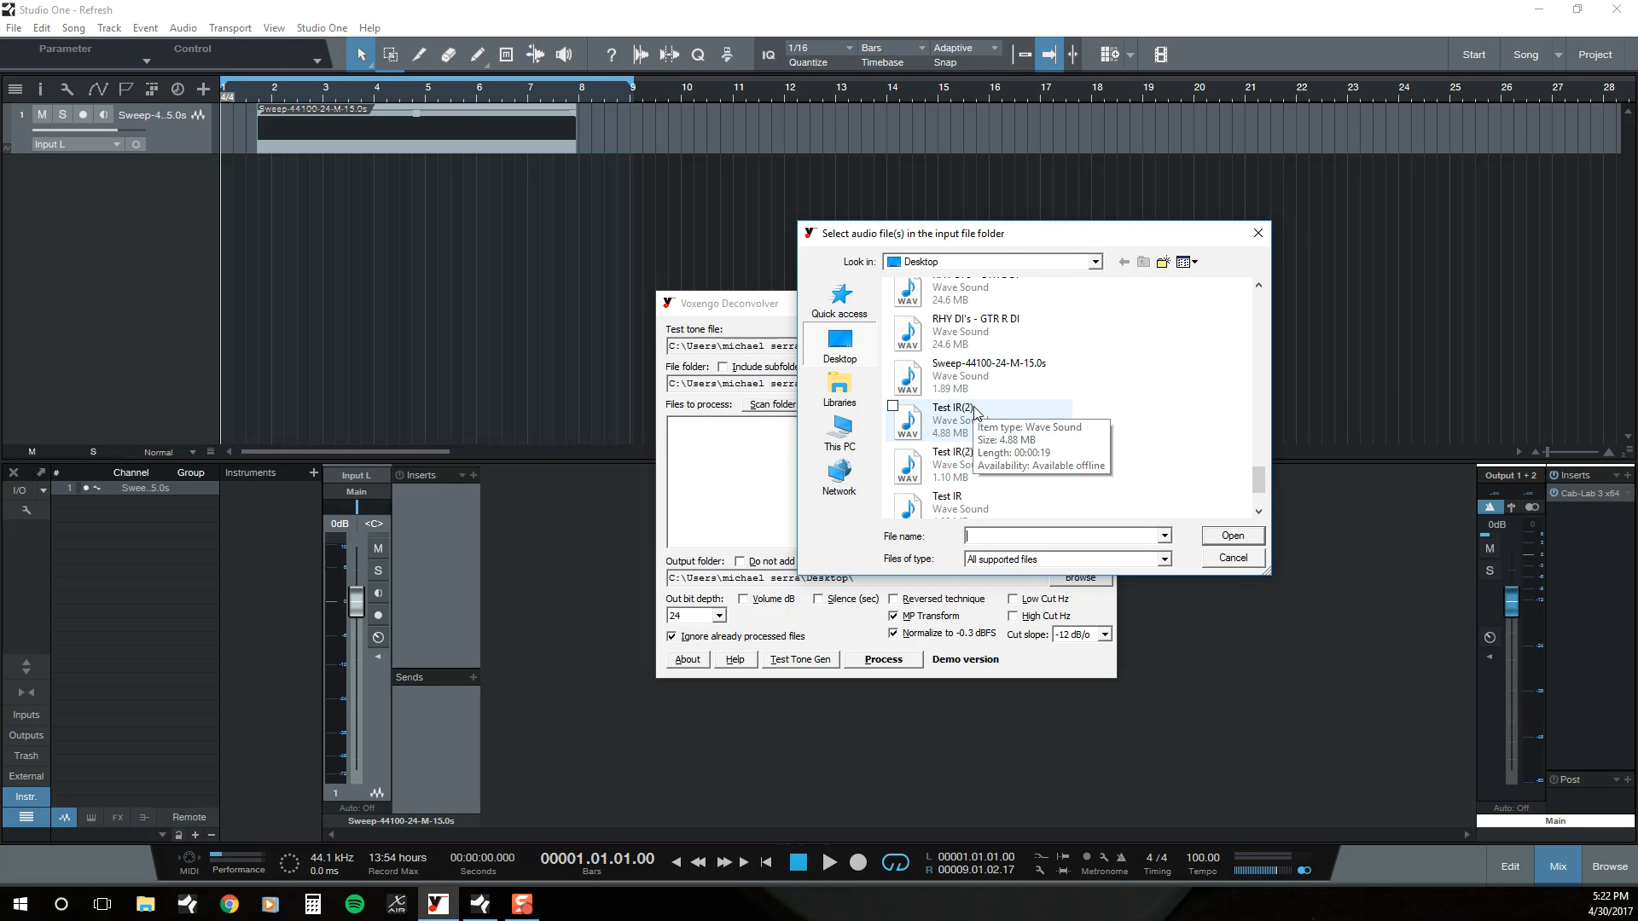
click(970, 501)
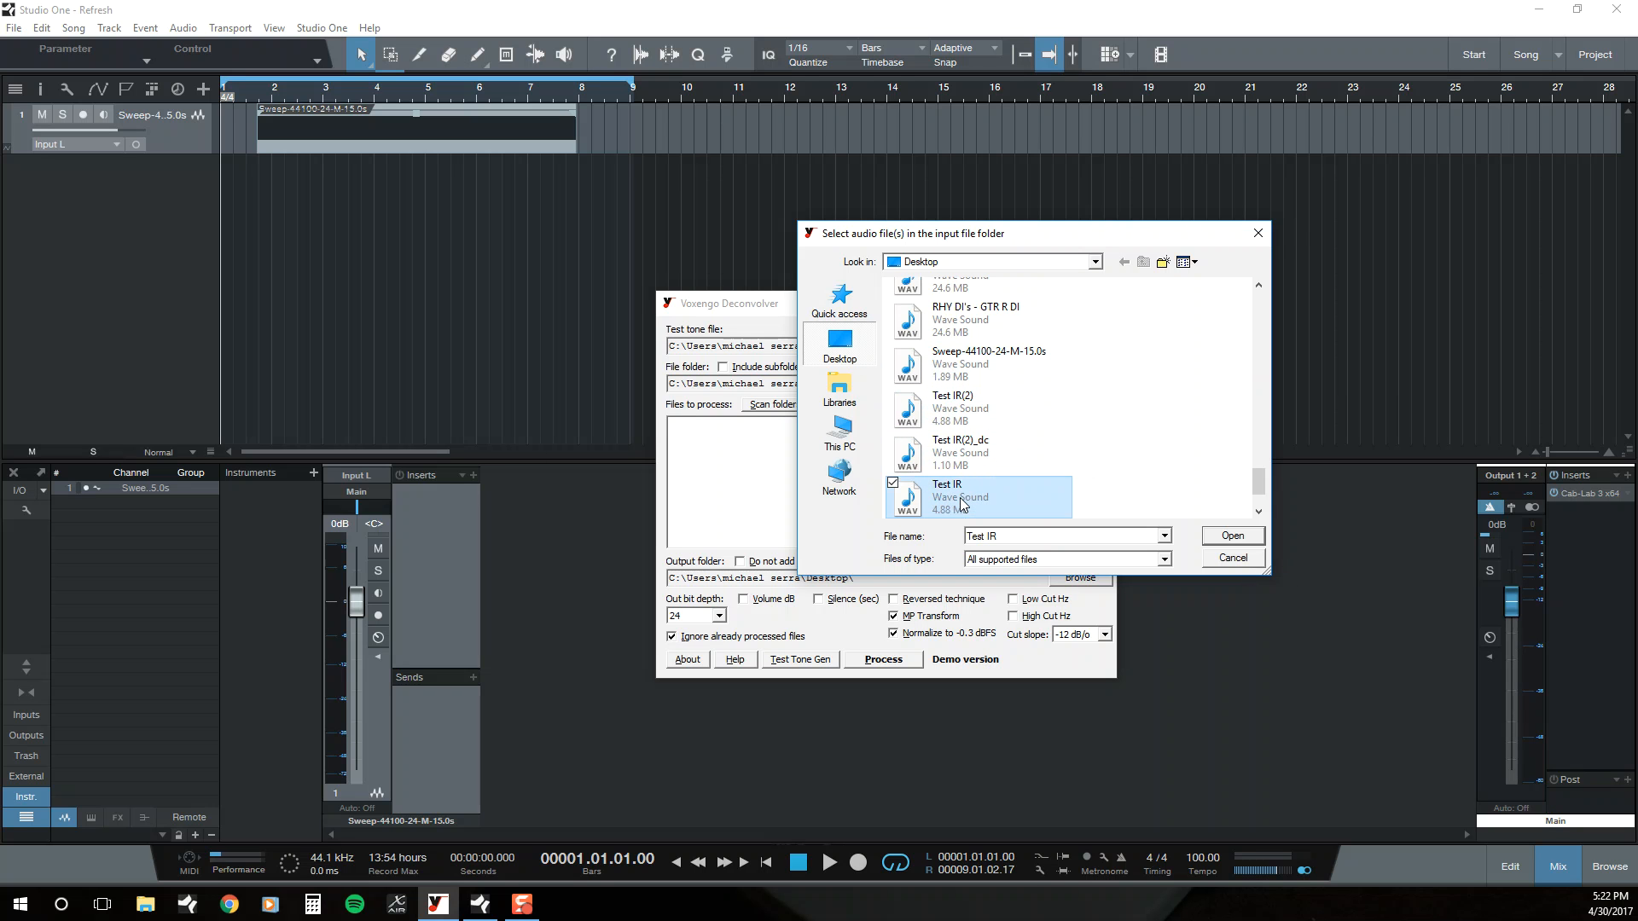
click(1232, 536)
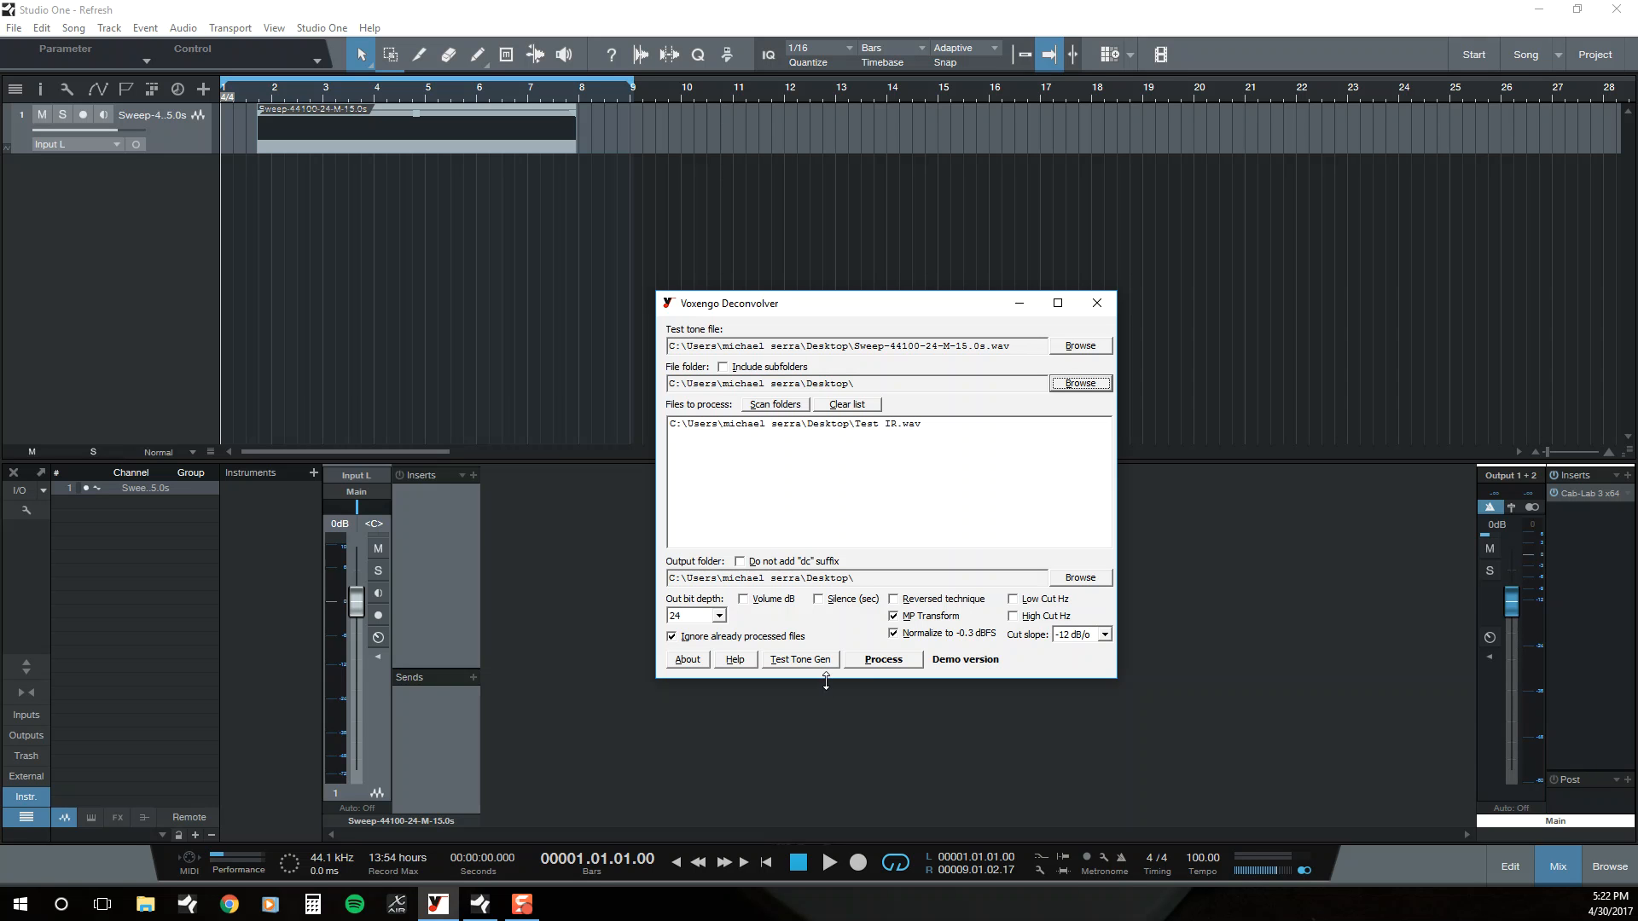
Step: Process the listed Test IR.wav file, keep the "dc" suffix enabled for output files, and close the deconvolver
click(883, 659)
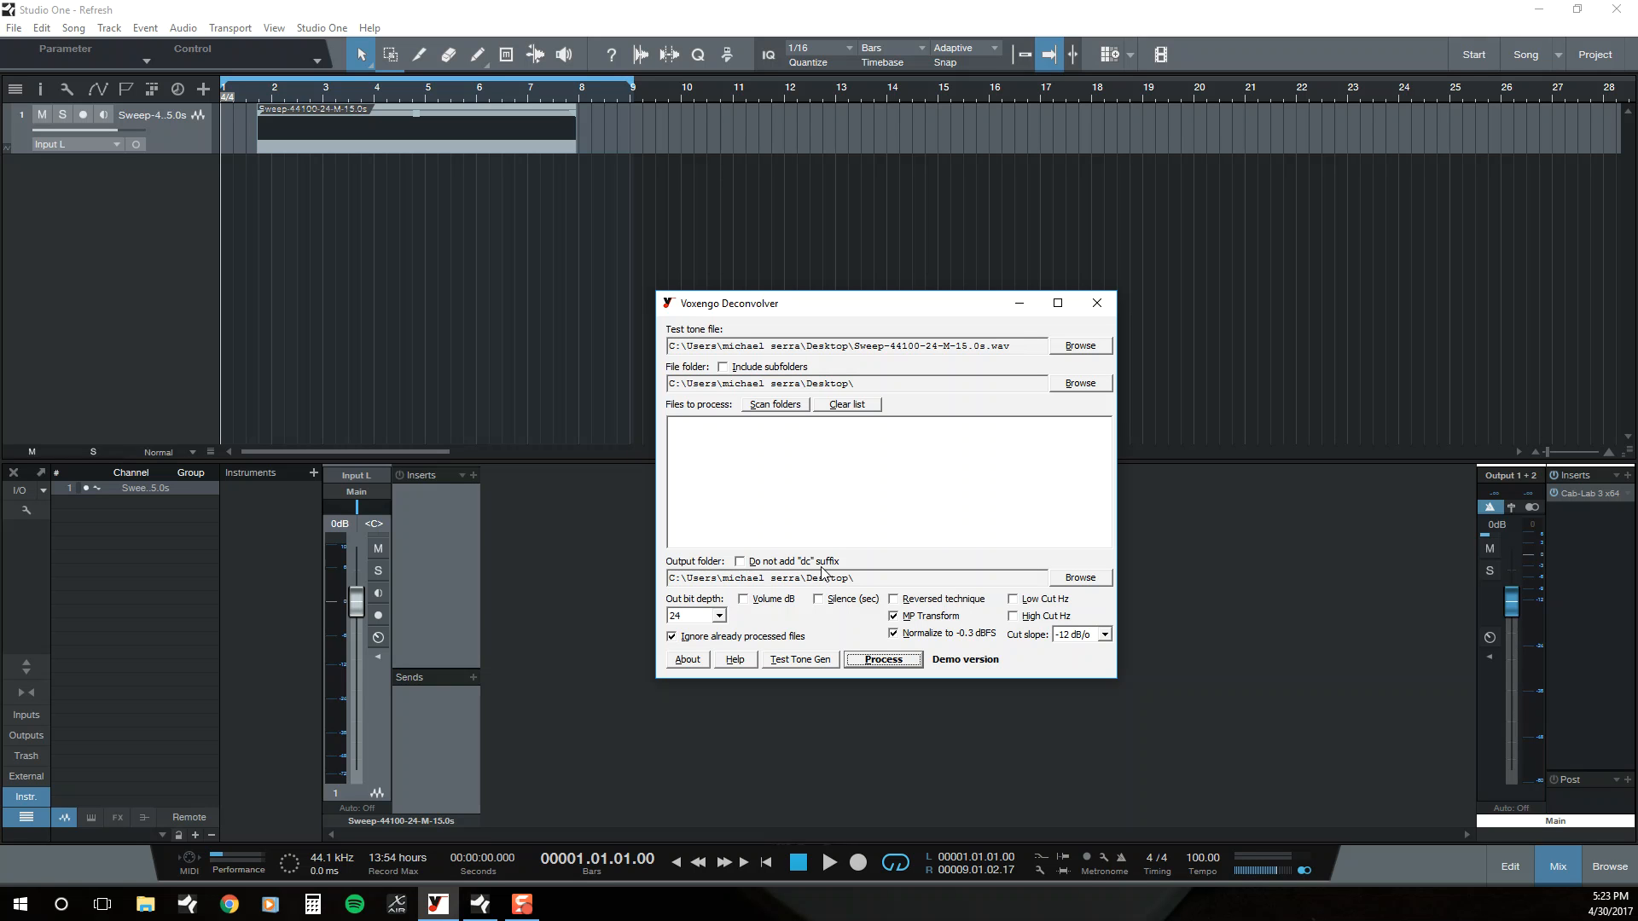
click(751, 564)
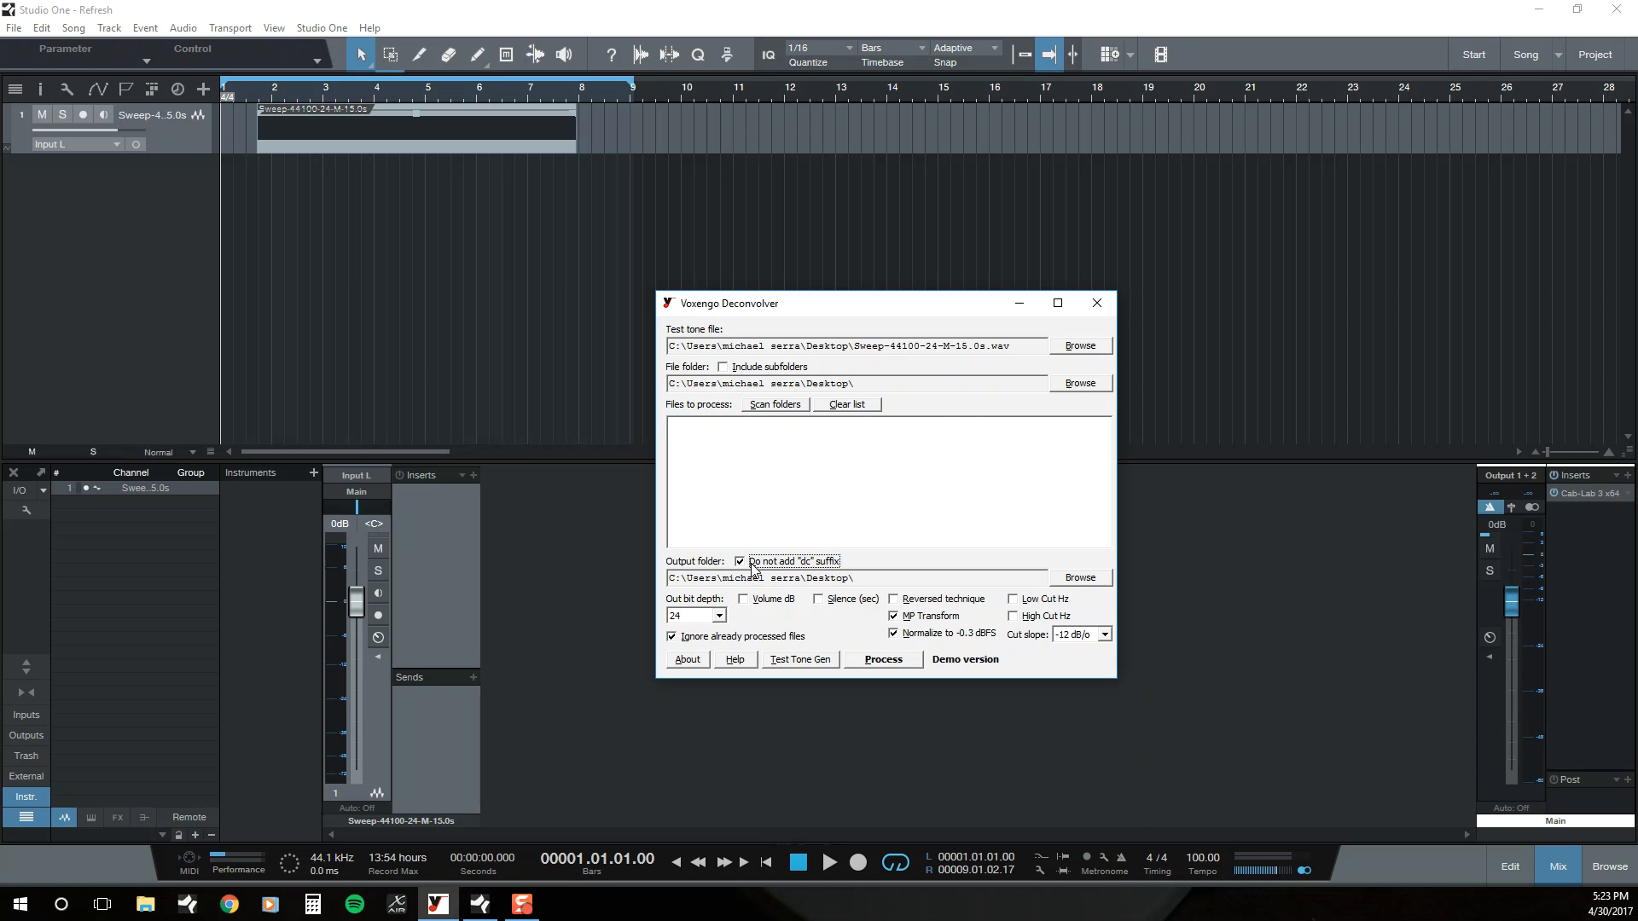
click(754, 565)
click(1100, 304)
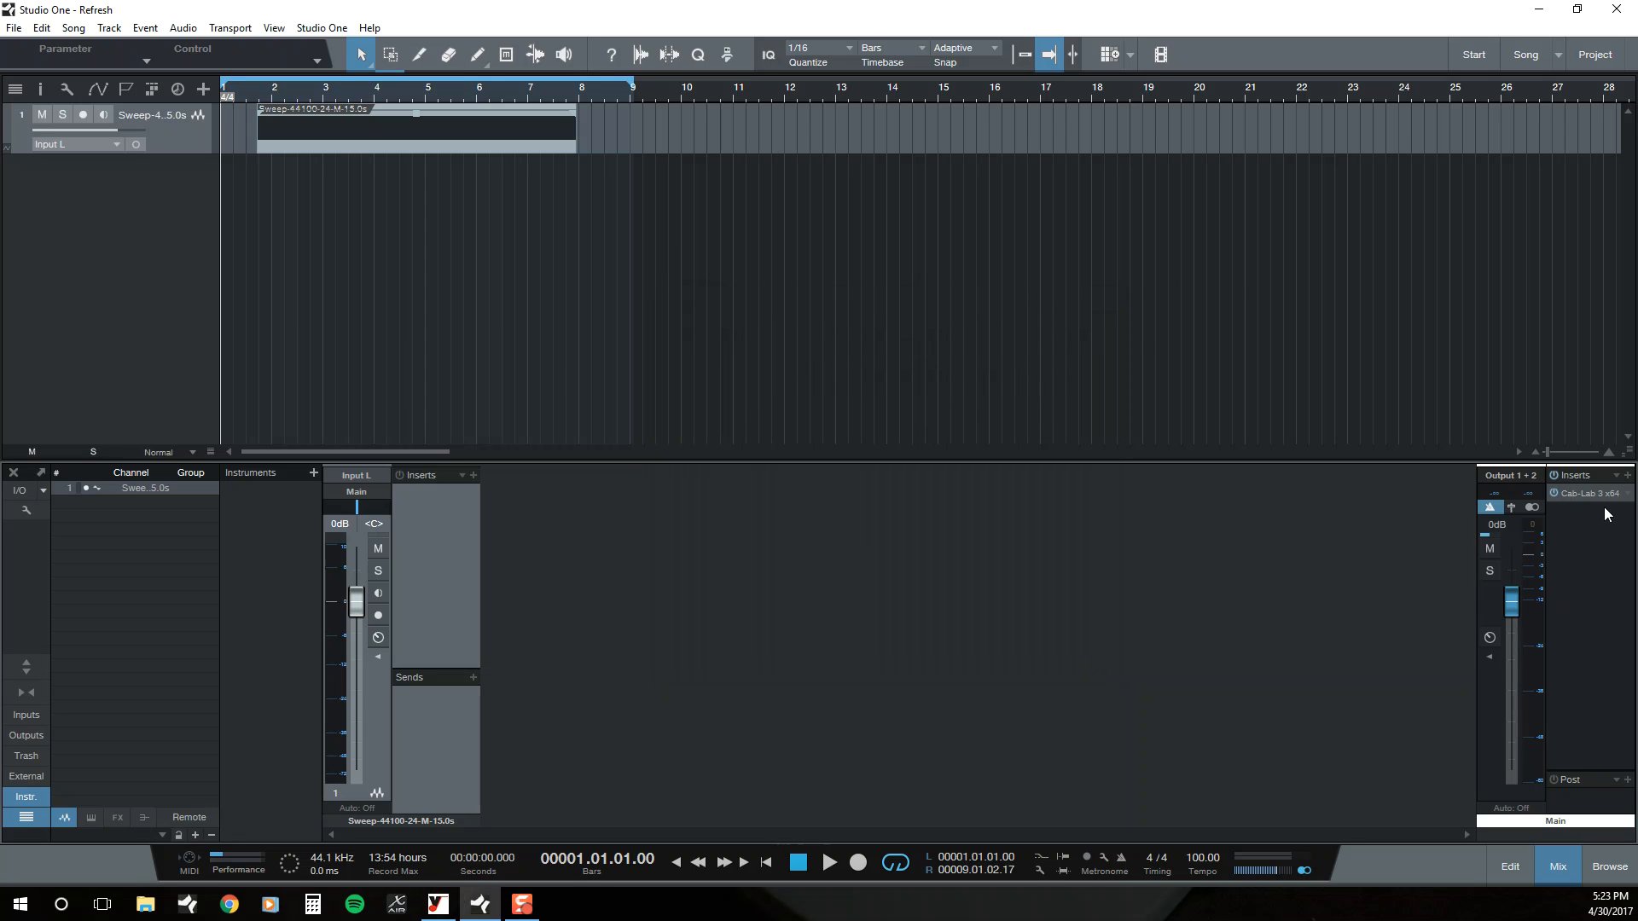
Step: Load the left channel of Test IR(2)_dc.wav from the desktop into Cab-Lab 3 mixer slot 2, with slot 1 soloed, and close the plug-in window
double_click(1597, 491)
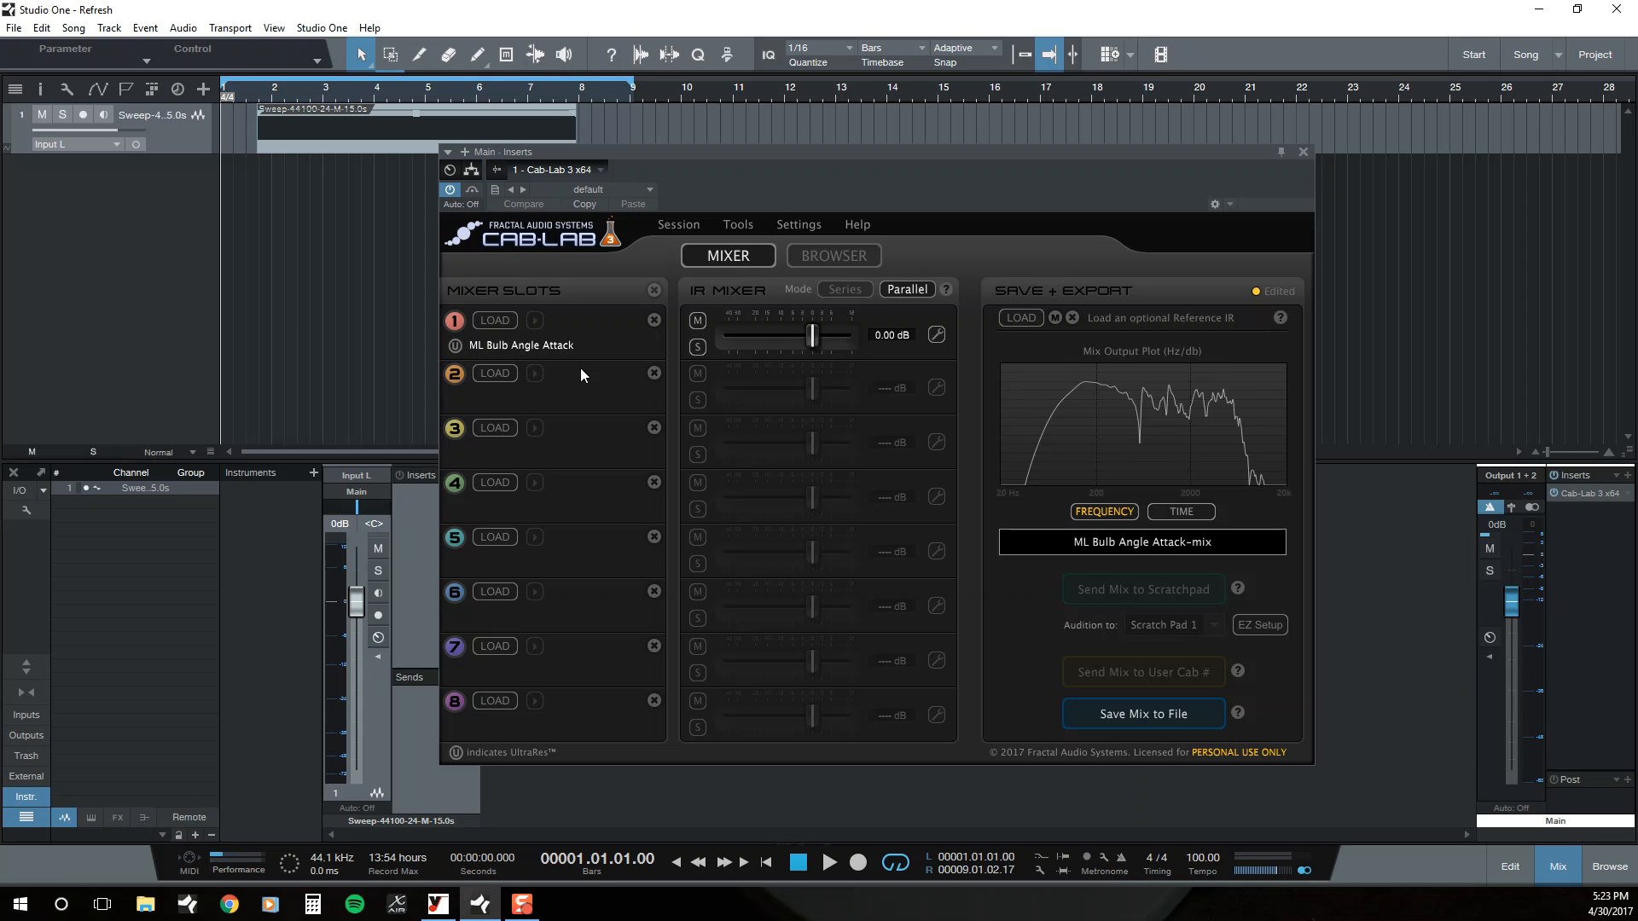
click(494, 376)
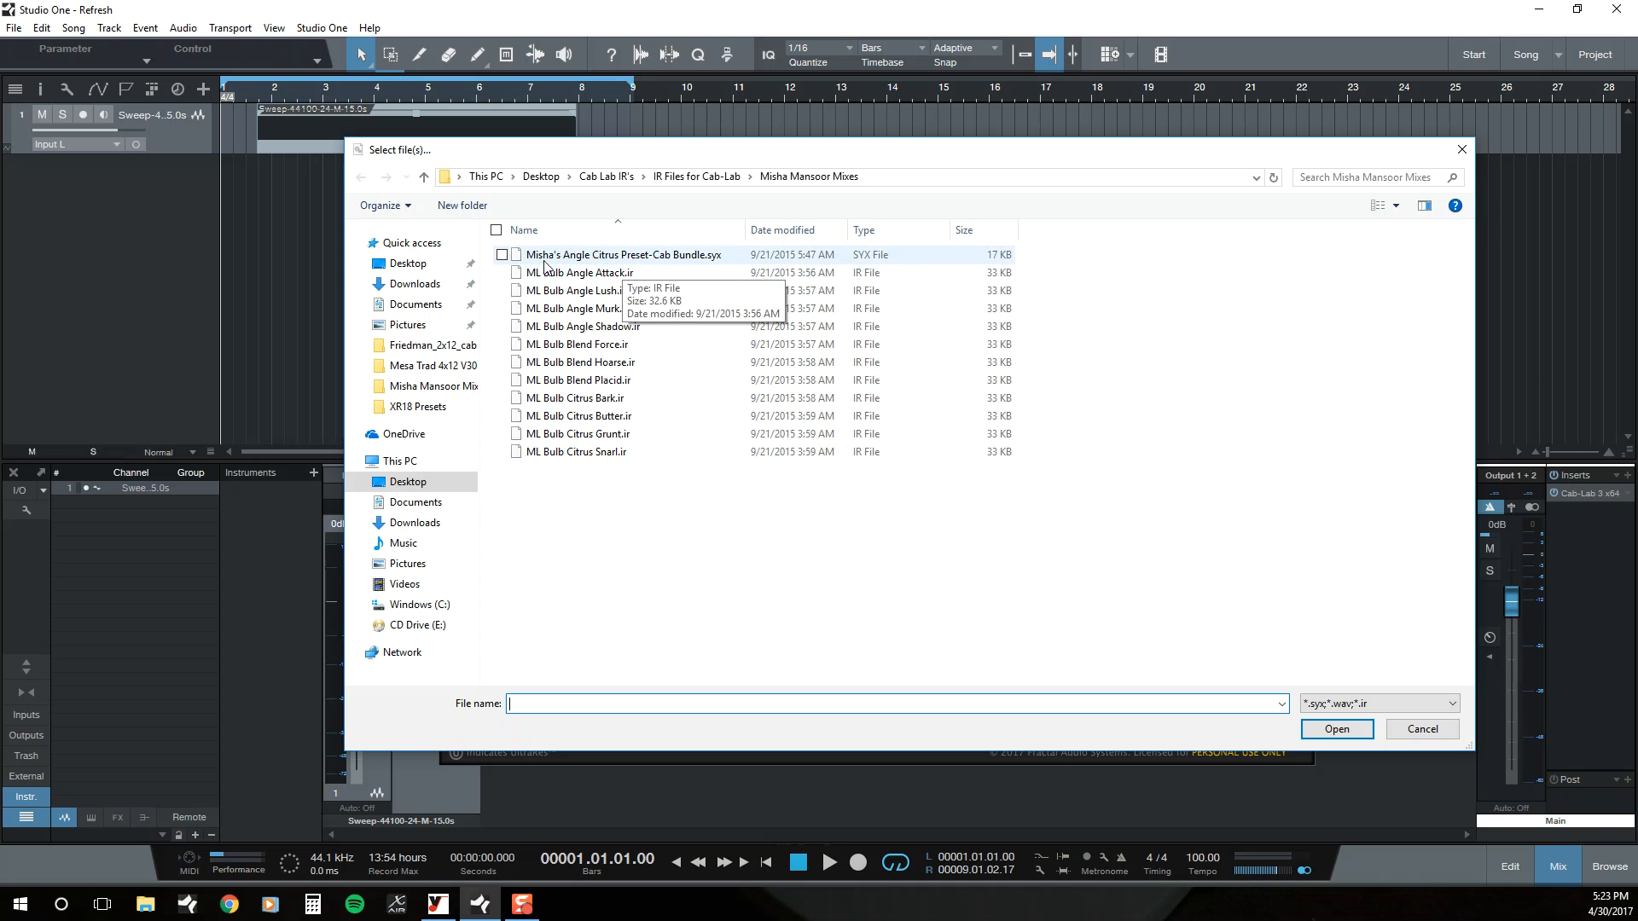
click(413, 263)
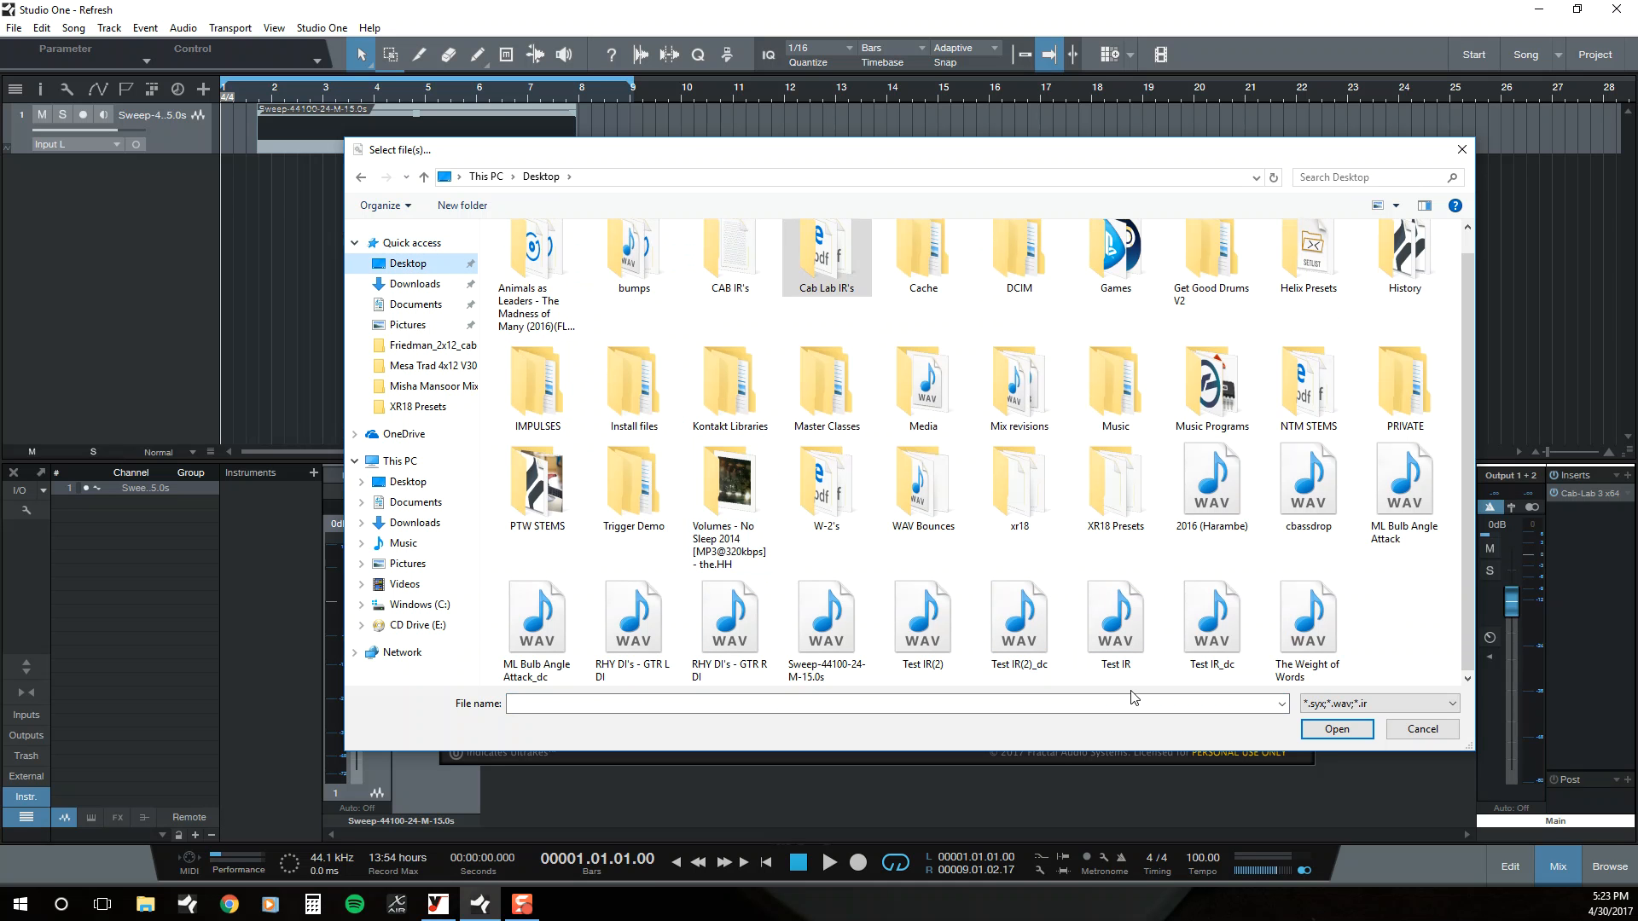
double_click(1000, 611)
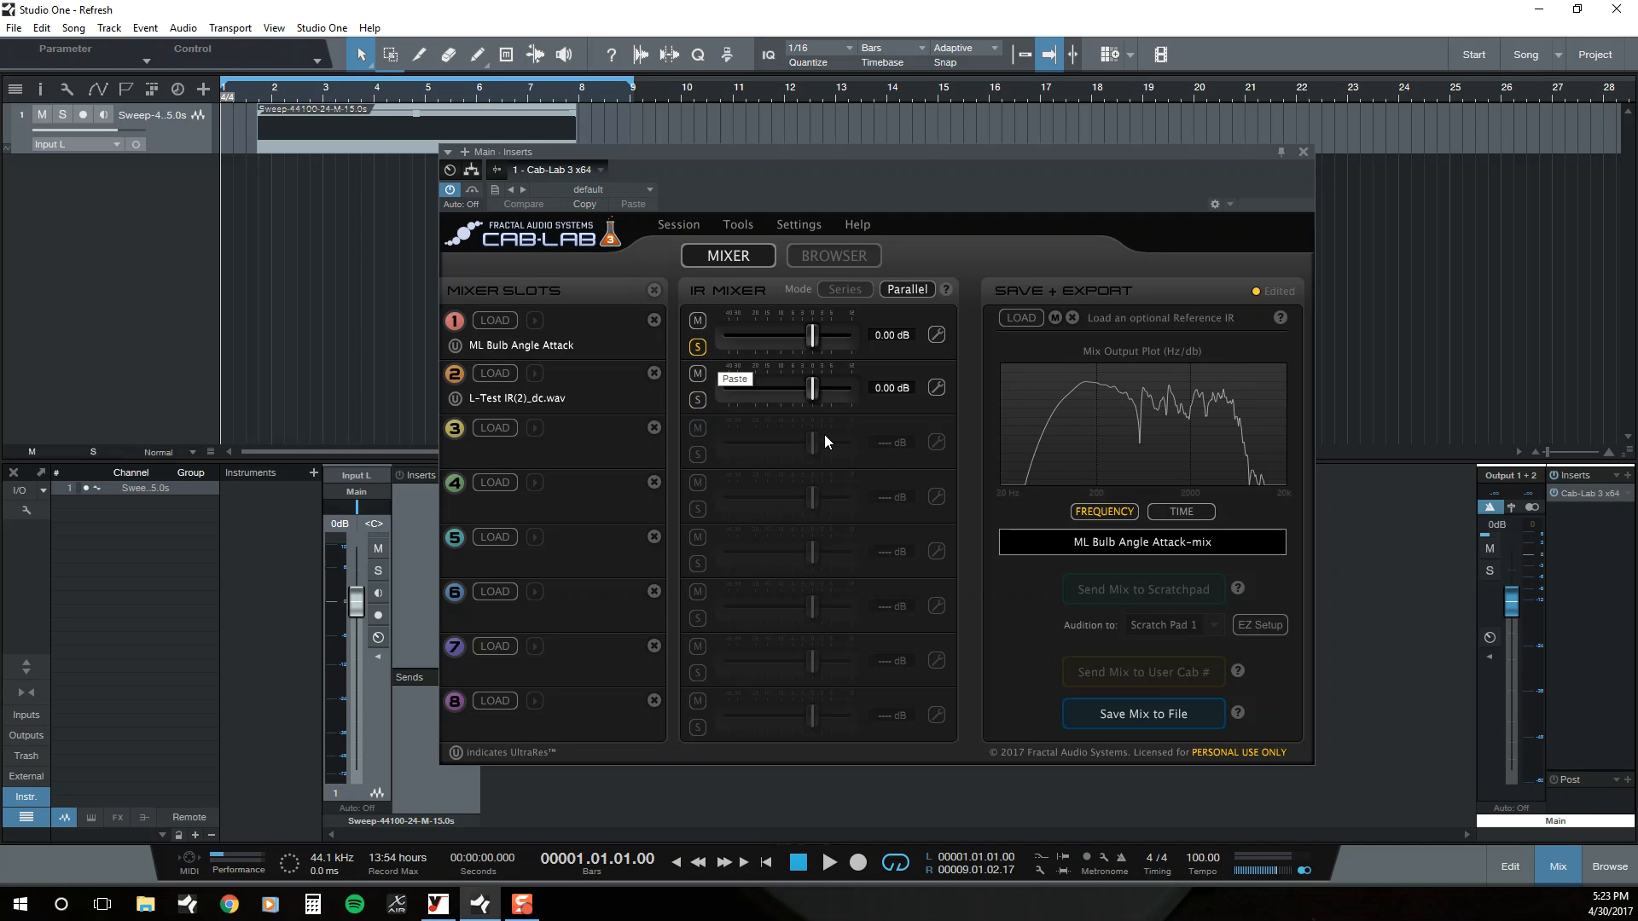
click(1301, 153)
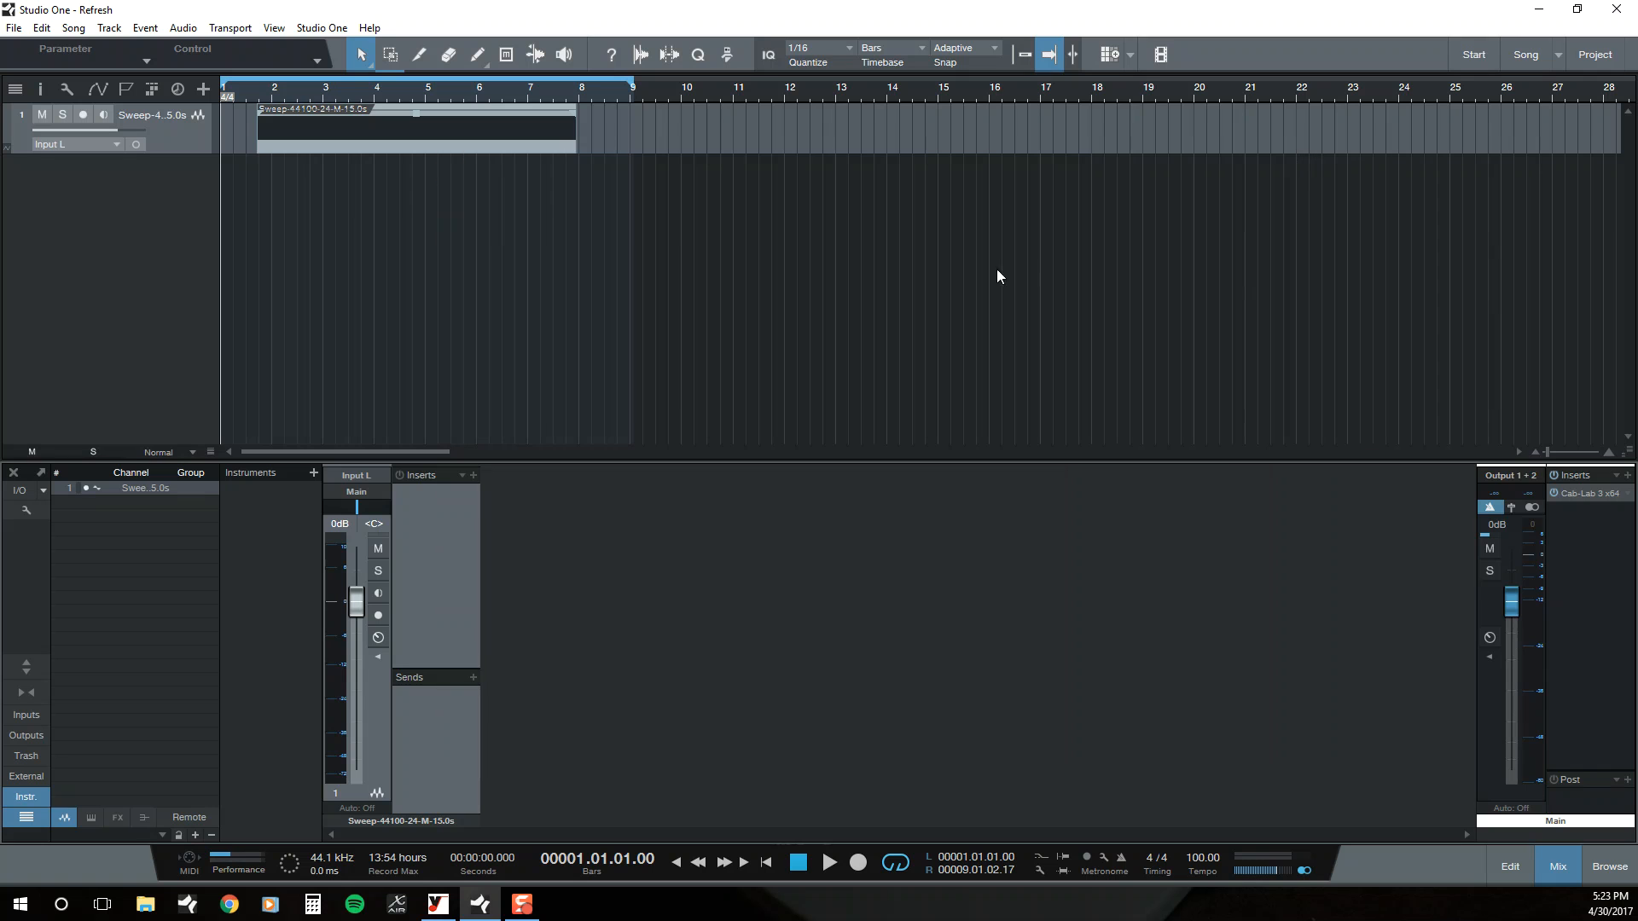